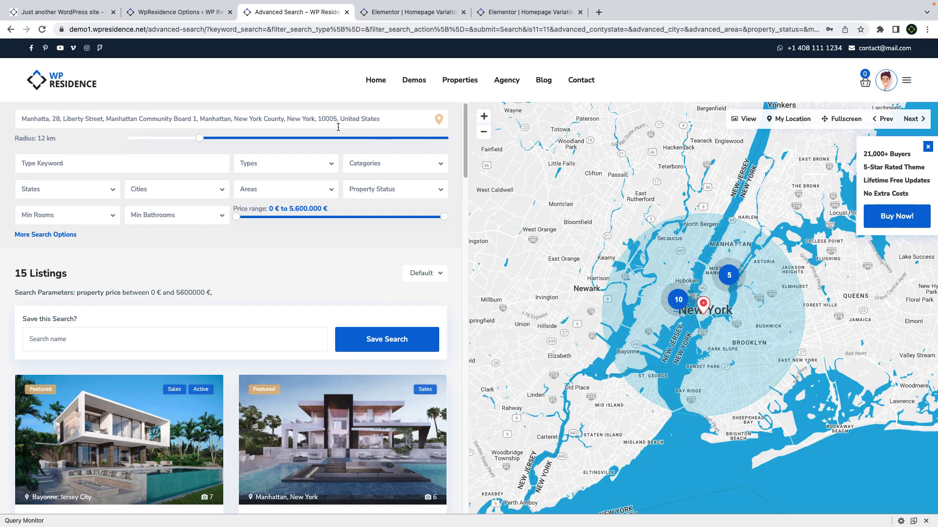
# Step: Delete the end of the address in the geo search field
pyautogui.moveTo(380, 118); pyautogui.dragTo(44, 123)
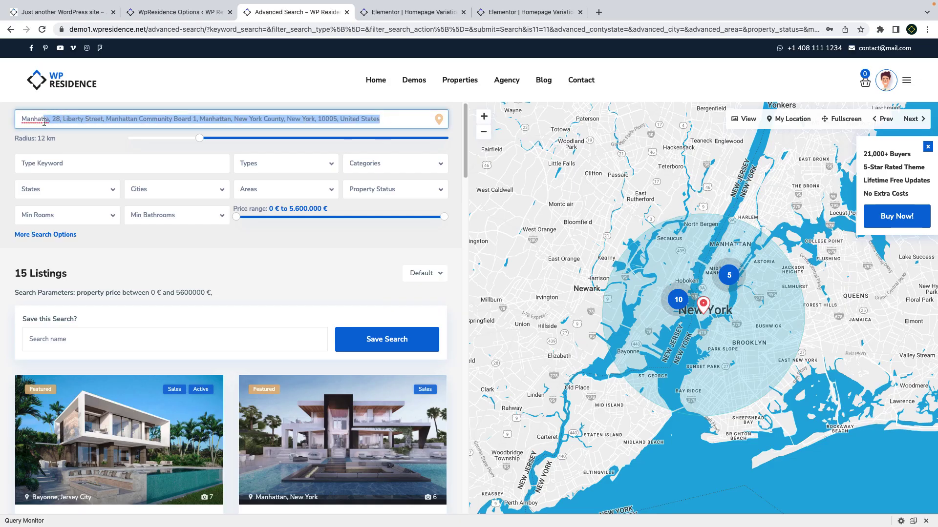
pyautogui.press('BackSpace')
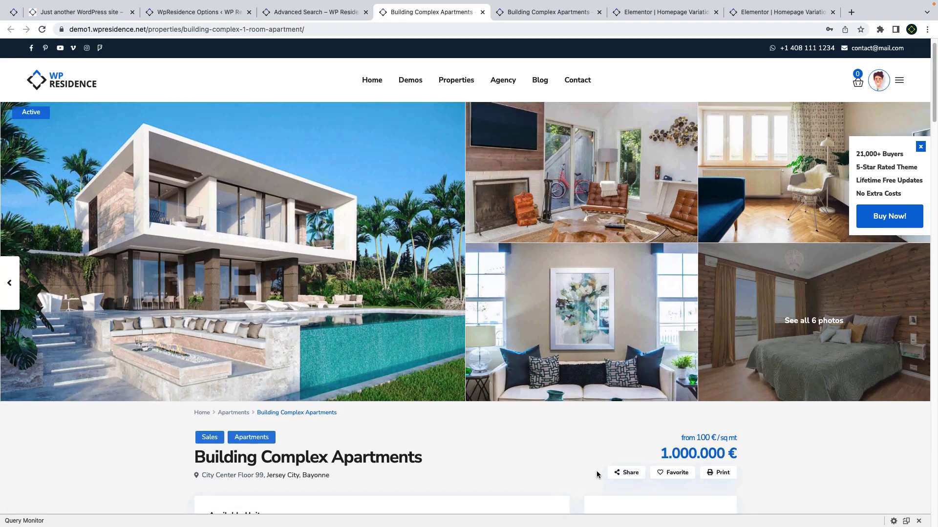
pyautogui.scroll(-3, 584, 405)
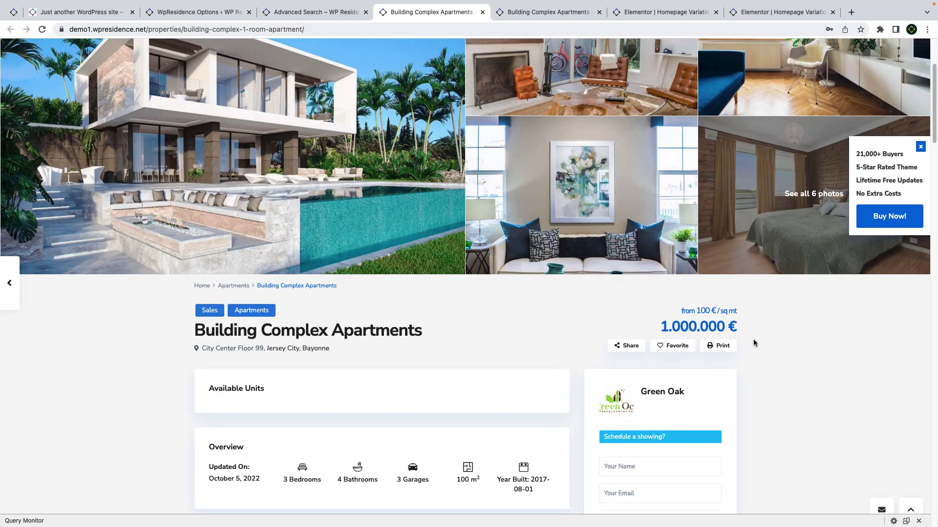
# Step: Scroll the property page down to its approximate map location, then move to the Elementor homepage
pyautogui.moveTo(738, 317); pyautogui.dragTo(695, 318)
pyautogui.click(712, 320)
pyautogui.scroll(-10, 757, 325)
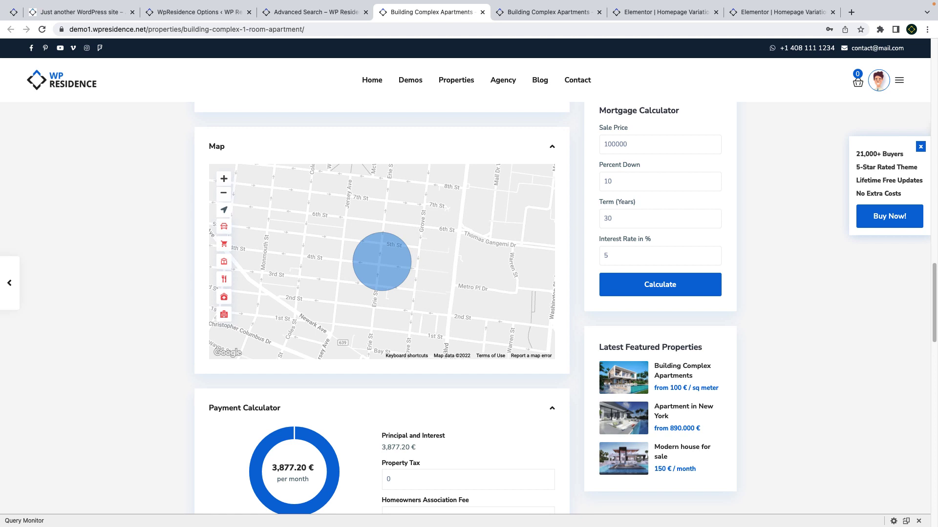
pyautogui.hotkey('ctrl', 'Tab')
pyautogui.hotkey('ctrl', 'Tab')
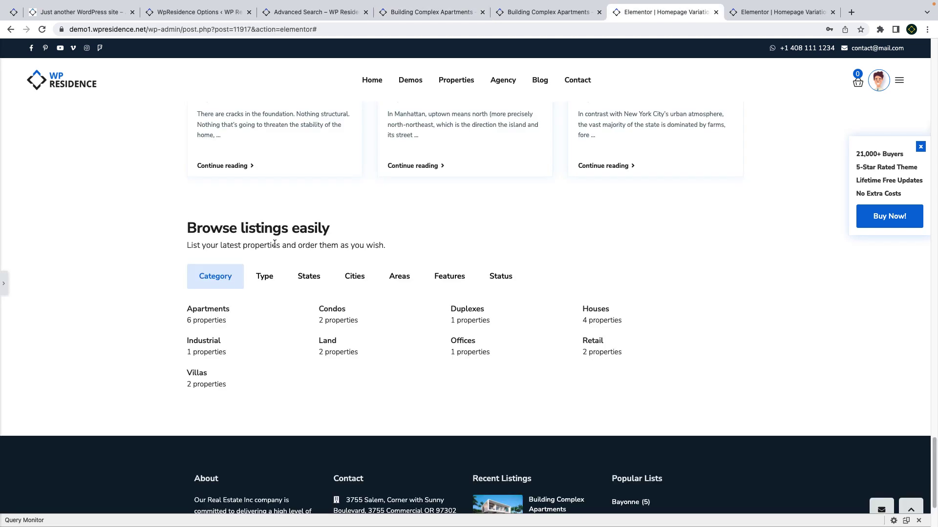
# Step: Switch the category tabs to States and back to Category, then step the slider back three listings
pyautogui.click(302, 278)
pyautogui.click(192, 276)
pyautogui.hotkey('ctrl', 'Tab')
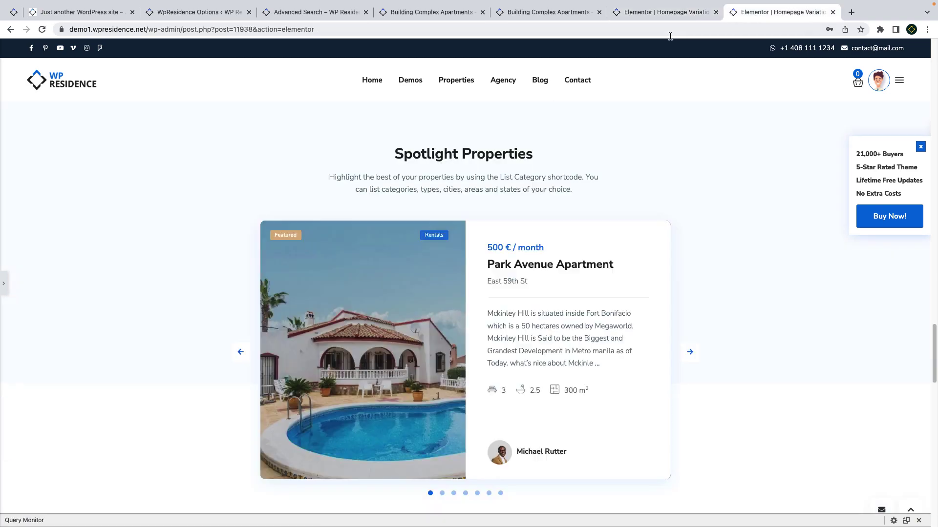
pyautogui.click(240, 353)
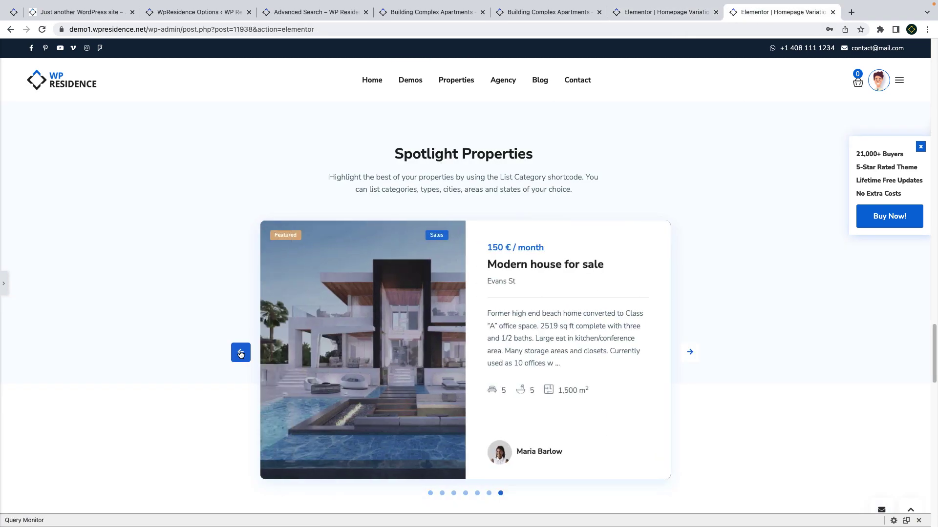
pyautogui.click(240, 353)
pyautogui.click(240, 353)
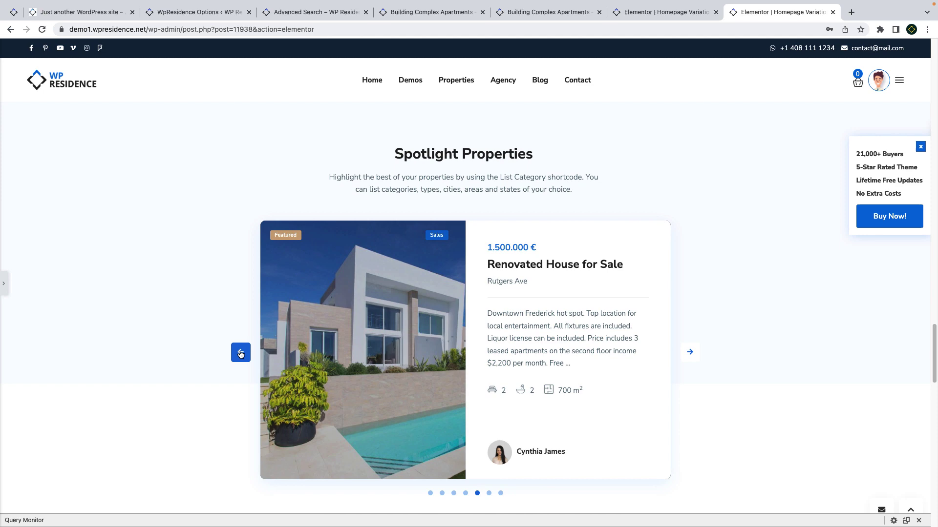
# Step: Turn Show Sold Items off and back on in WpResidence Options
pyautogui.hotkey('ctrl', '2')
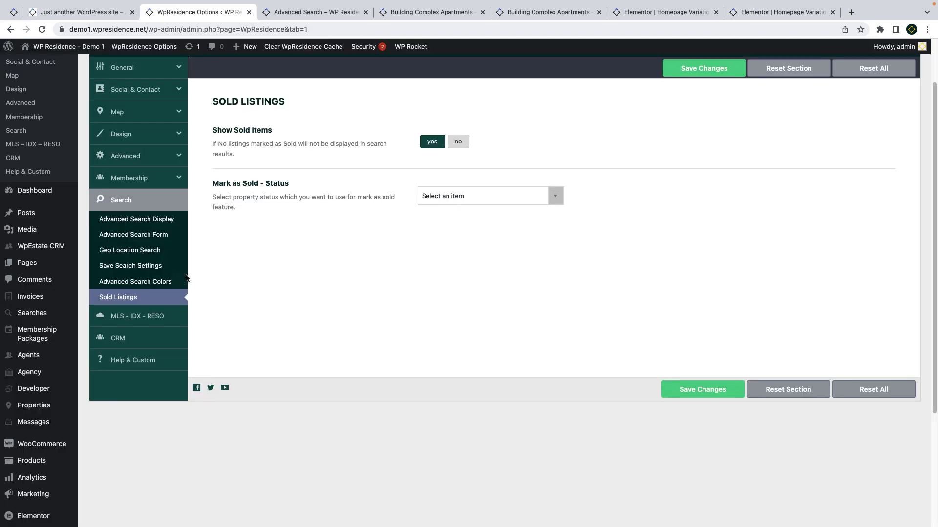
pyautogui.click(455, 143)
pyautogui.click(434, 146)
# Step: Scroll through the first homepage, then the second homepage down to Featured Collections
pyautogui.hotkey('ctrl', '6')
pyautogui.scroll(-6, 496, 304)
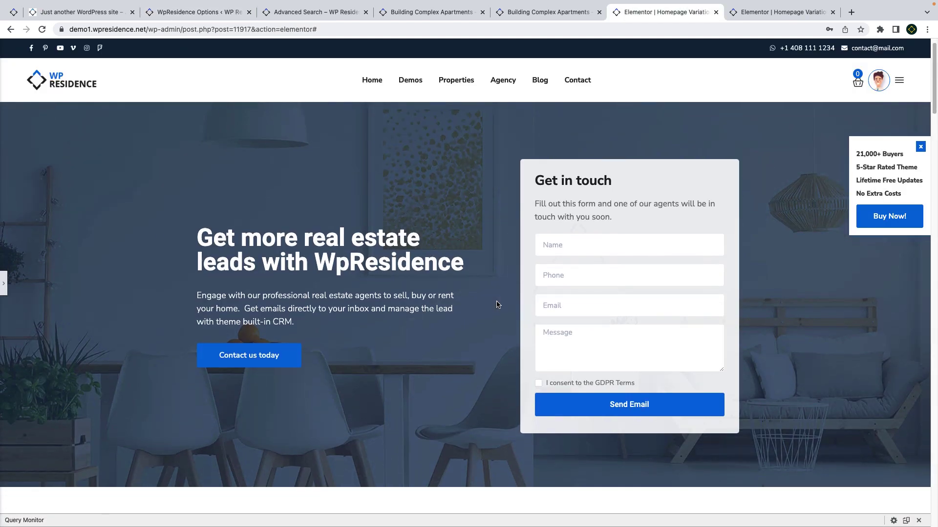
pyautogui.scroll(-10, 496, 304)
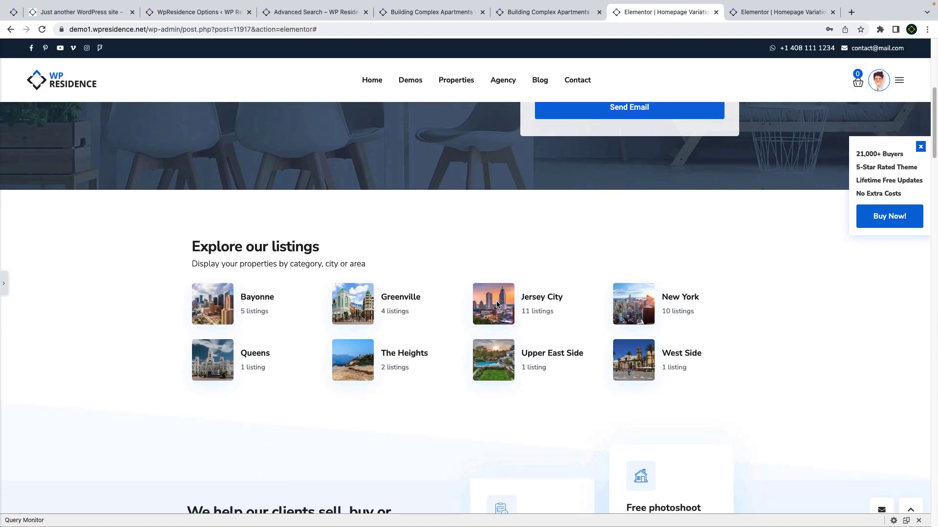
pyautogui.scroll(-6, 496, 300)
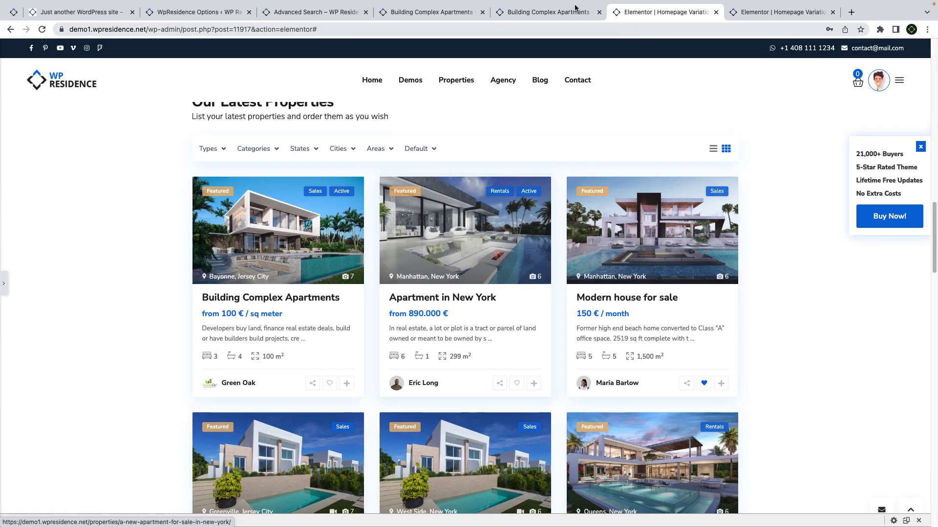
pyautogui.hotkey('ctrl', 'Tab')
pyautogui.scroll(-20, 415, 238)
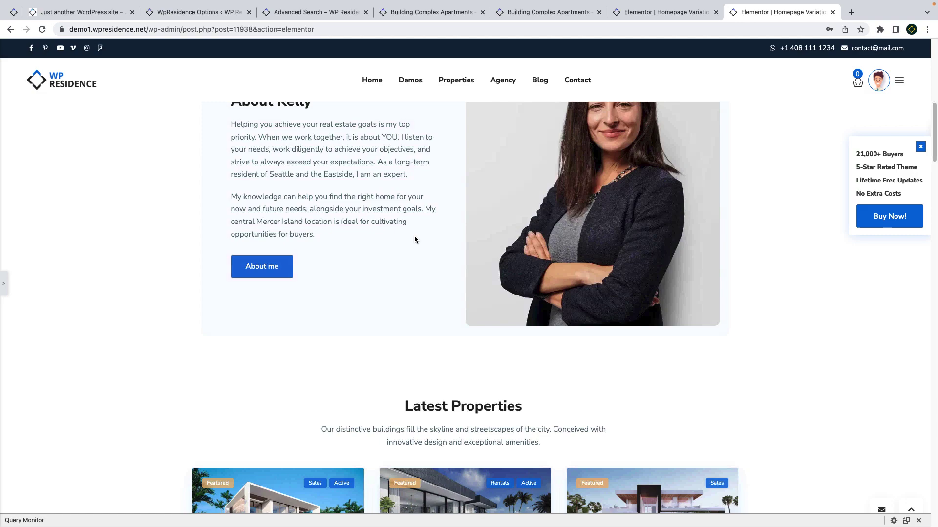
pyautogui.scroll(-5, 414, 238)
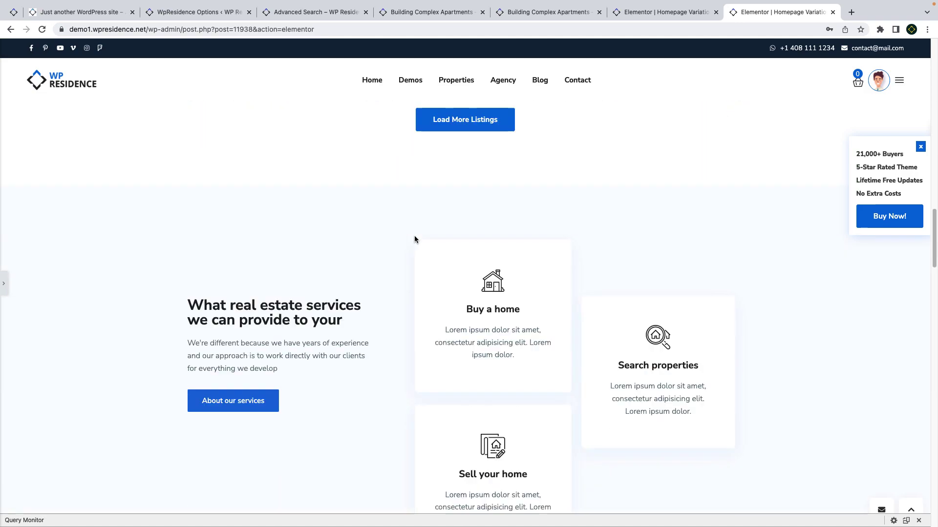
pyautogui.scroll(-5, 415, 238)
pyautogui.scroll(-2, 414, 238)
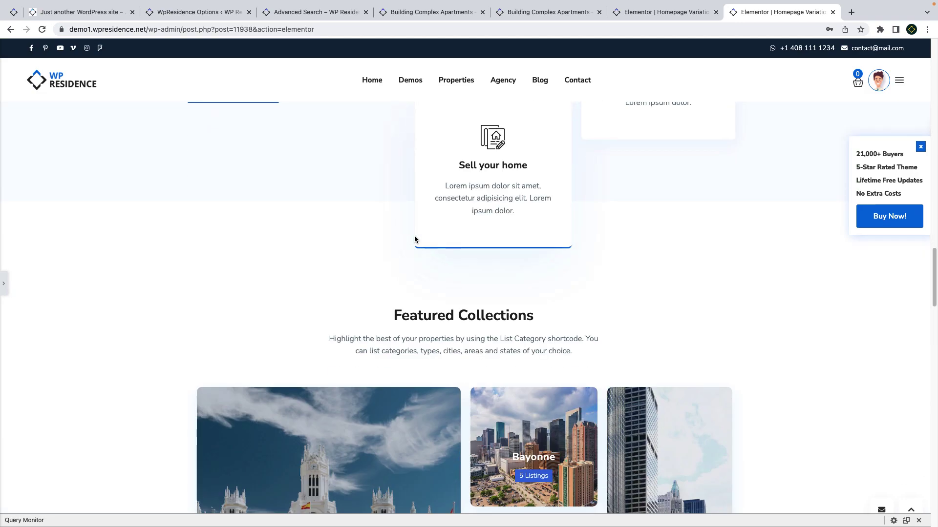
# Step: Limit geo location search to the United States, then go to the Building Complex Apartments page
pyautogui.press('super+2')
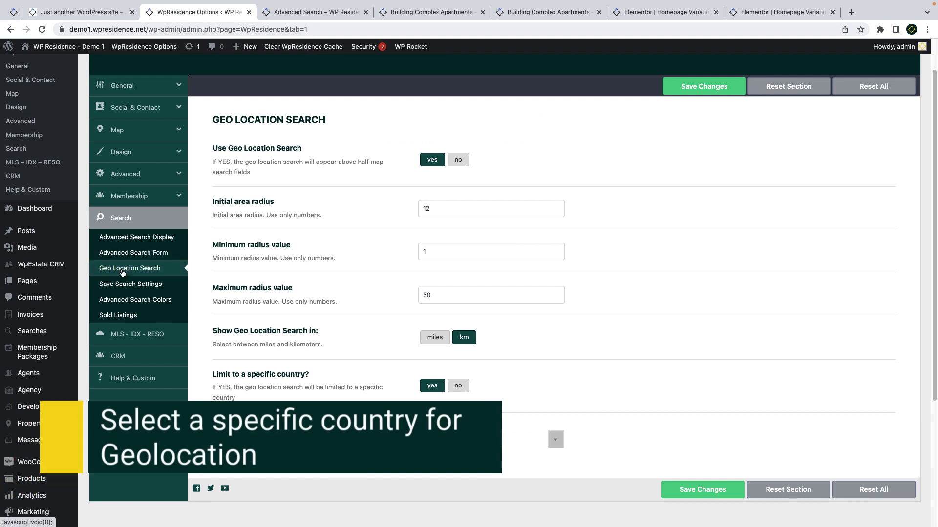
pyautogui.click(458, 388)
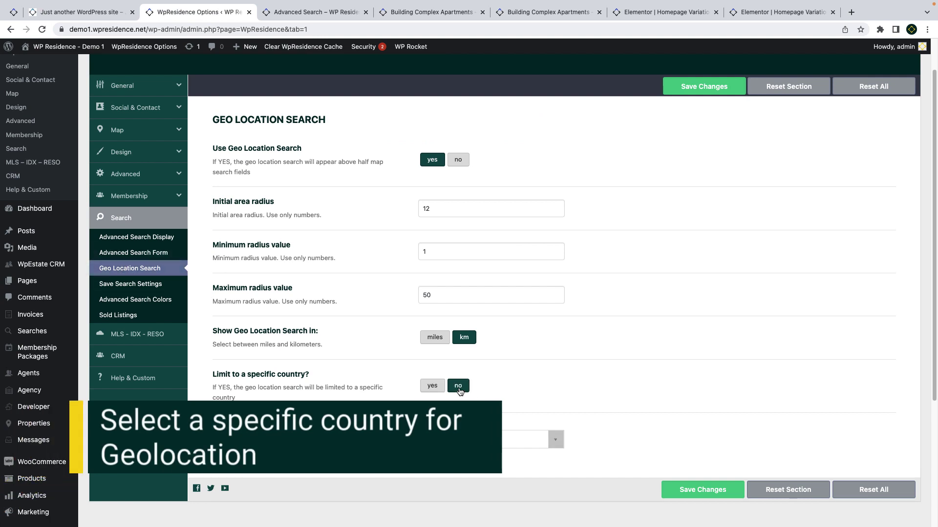
pyautogui.click(431, 386)
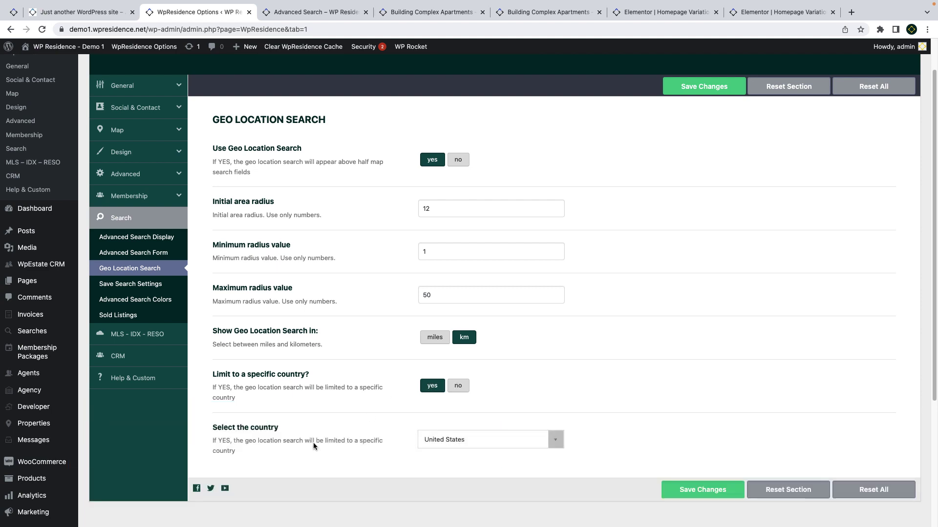
pyautogui.click(445, 443)
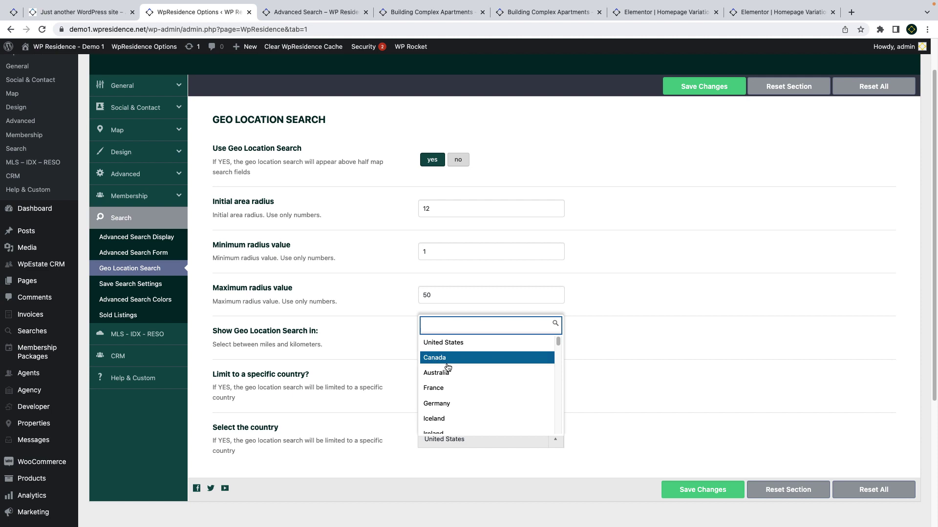
pyautogui.click(452, 345)
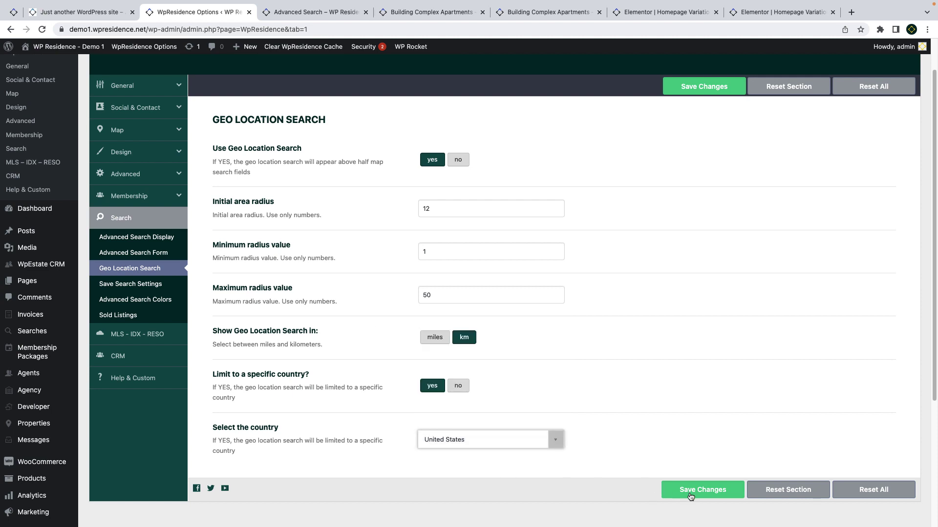
pyautogui.click(302, 12)
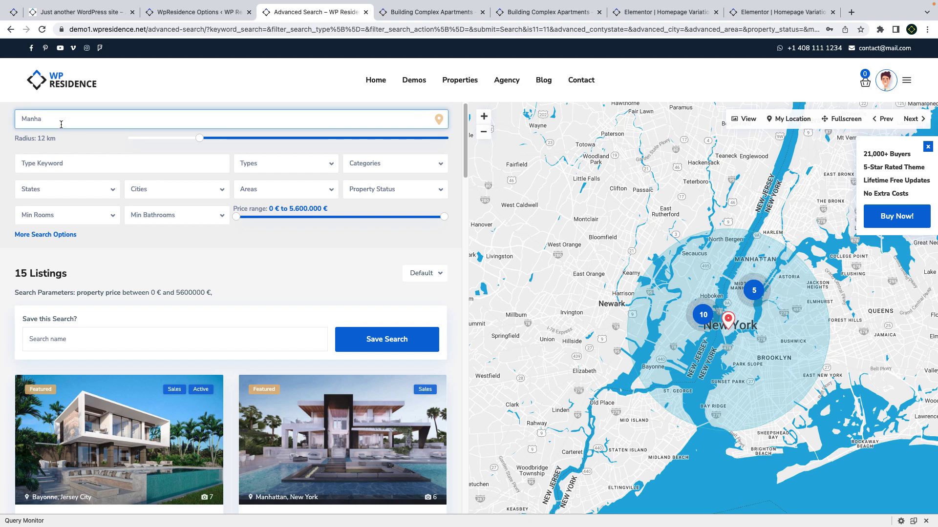
pyautogui.click(882, 89)
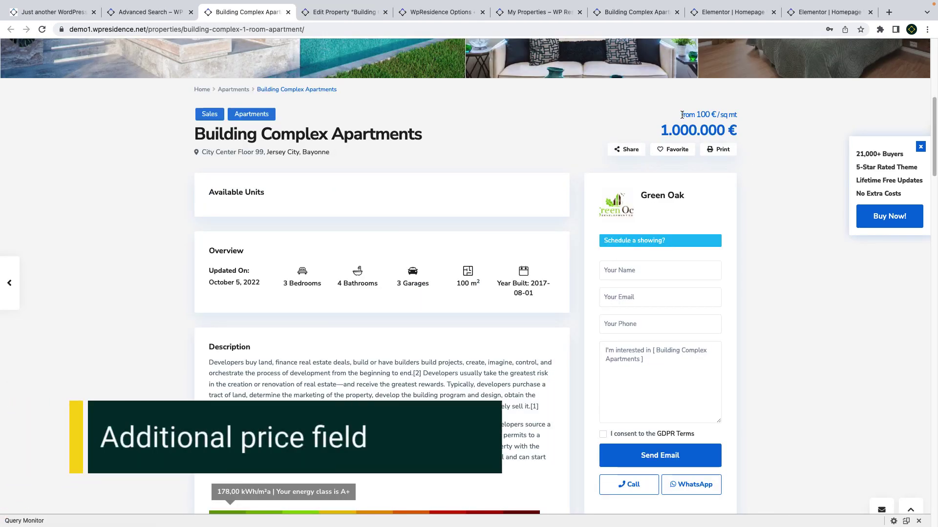
# Step: Highlight the listing's price details and scroll down the property page
pyautogui.moveTo(681, 115); pyautogui.dragTo(742, 117)
pyautogui.scroll(-5, 575, 184)
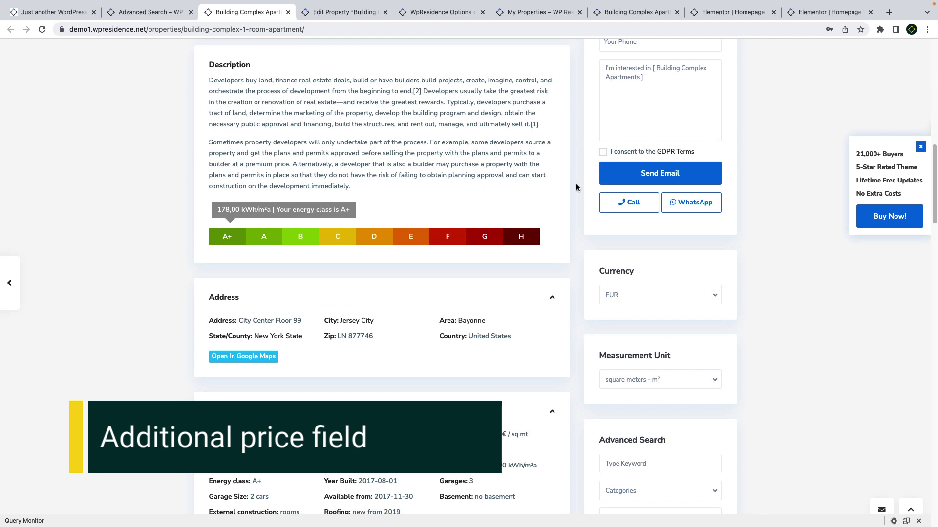
pyautogui.scroll(-2, 576, 184)
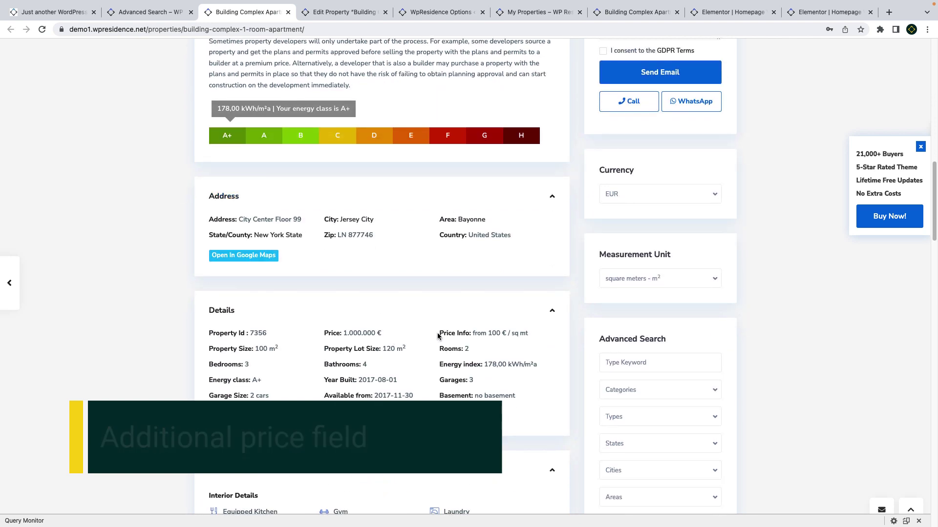
# Step: In Edit Property, point out the Additional Price Info field and its before and after label fields
pyautogui.hotkey('ctrl', 'Tab')
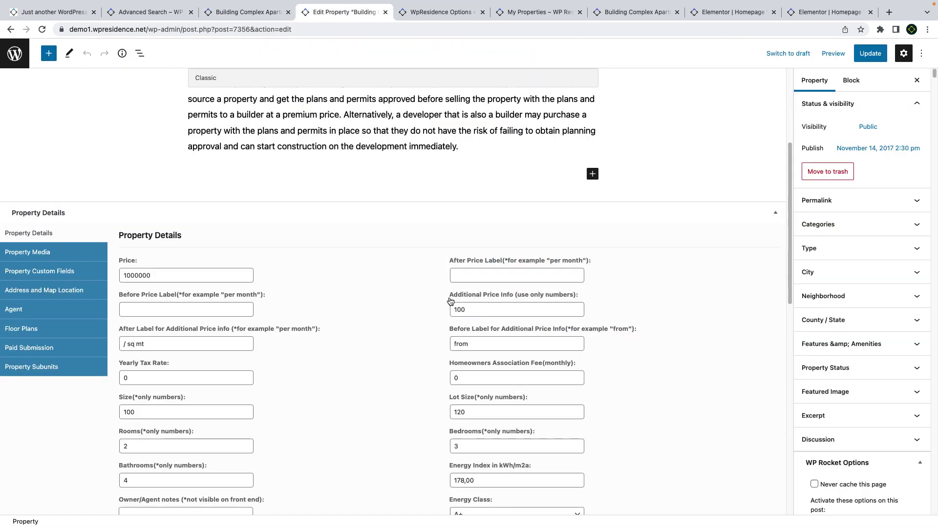
pyautogui.moveTo(451, 301); pyautogui.dragTo(488, 333)
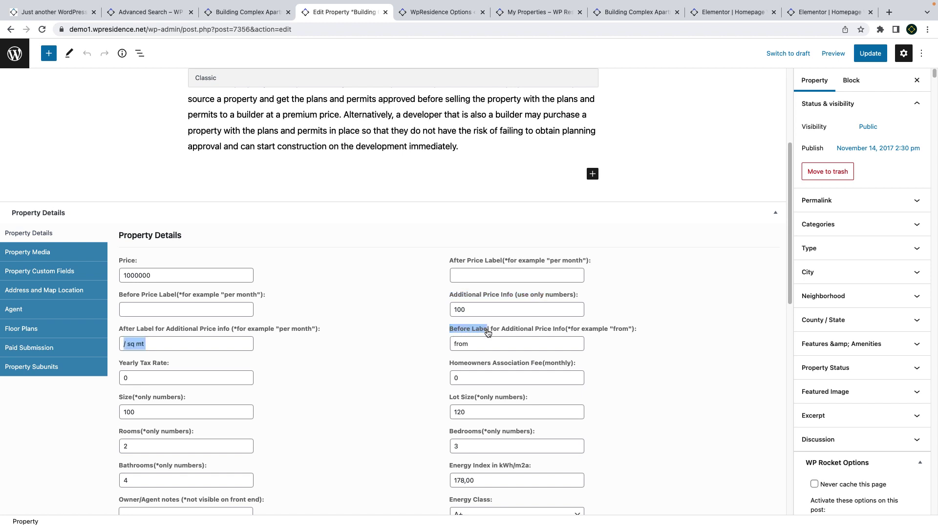
pyautogui.moveTo(345, 339); pyautogui.dragTo(158, 326)
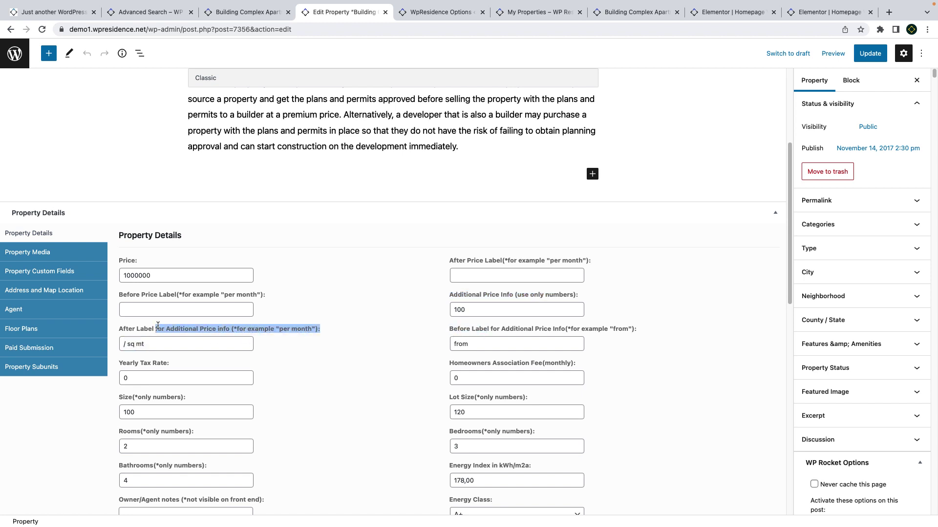
pyautogui.click(445, 14)
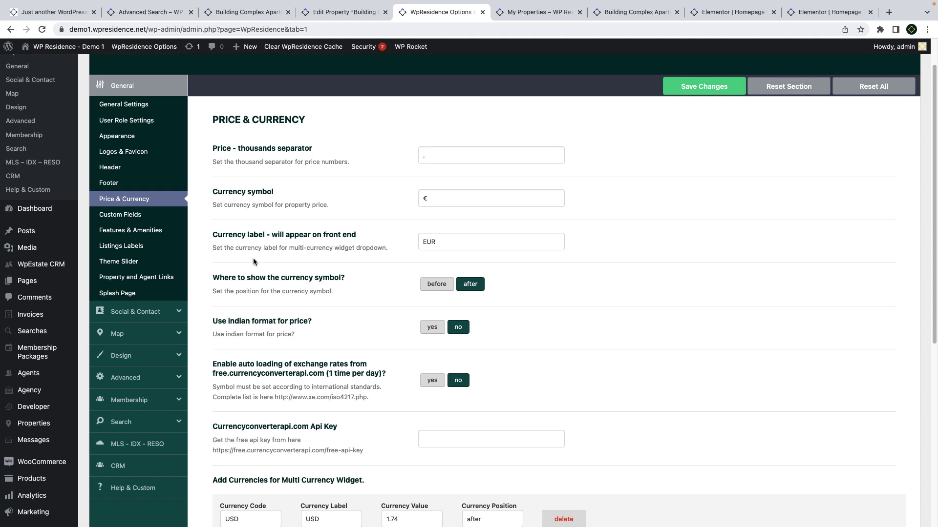
# Step: In Membership > Property Submission Page, select Additional Price Info and both its labels, then save
pyautogui.scroll(-3, 286, 365)
pyautogui.moveTo(212, 290); pyautogui.dragTo(379, 299)
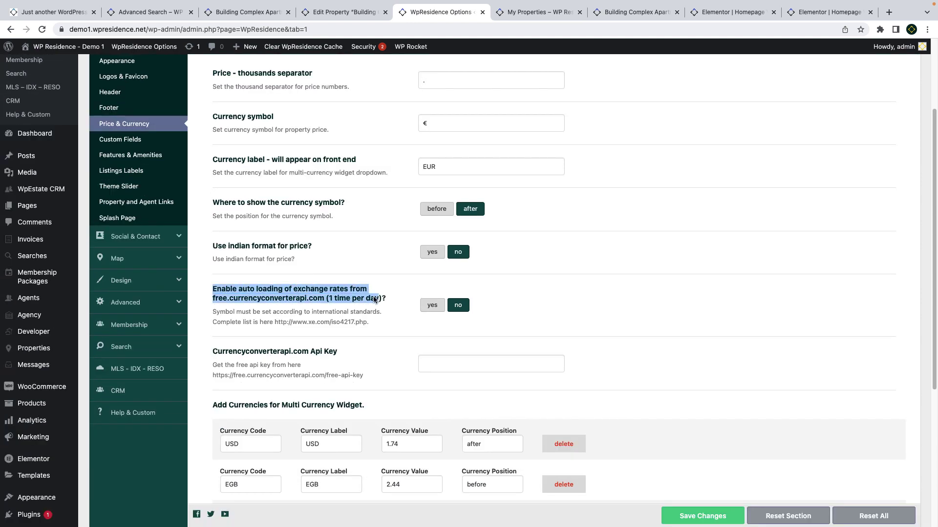
pyautogui.click(137, 323)
pyautogui.keyDown('super'); pyautogui.click(474, 208); pyautogui.keyUp('super')
pyautogui.keyDown('super'); pyautogui.click(461, 198); pyautogui.keyUp('super')
pyautogui.keyDown('super'); pyautogui.click(456, 192); pyautogui.keyUp('super')
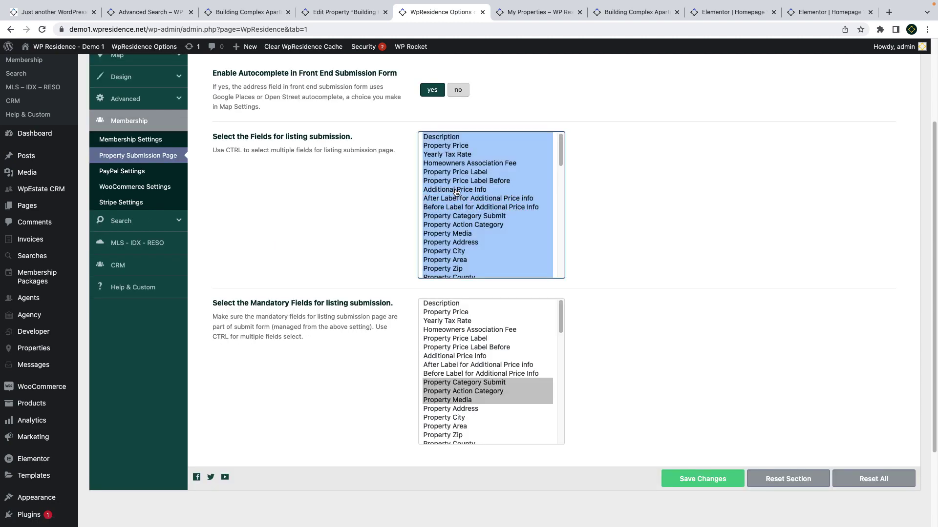
pyautogui.click(710, 479)
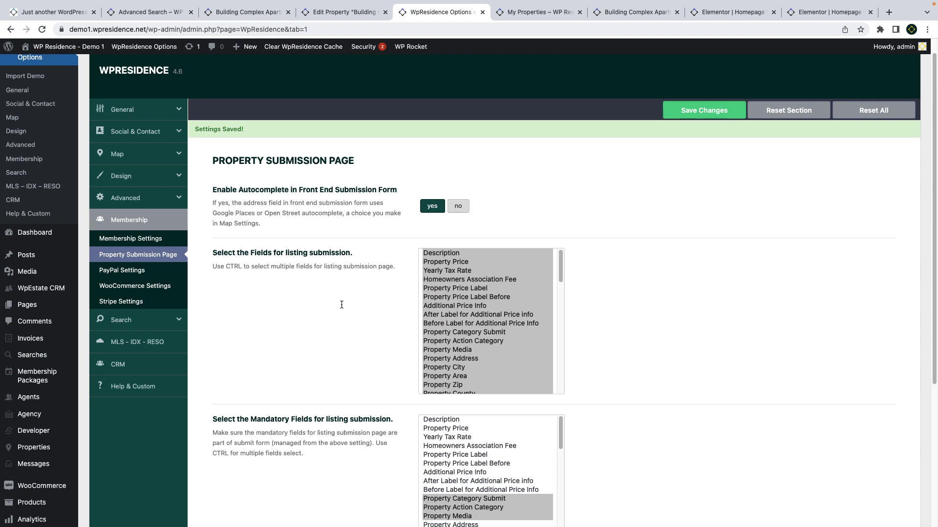
# Step: Open the edit form for Gorgeous house for sale and go to its After Second Price Label and Second Price fields
pyautogui.click(537, 13)
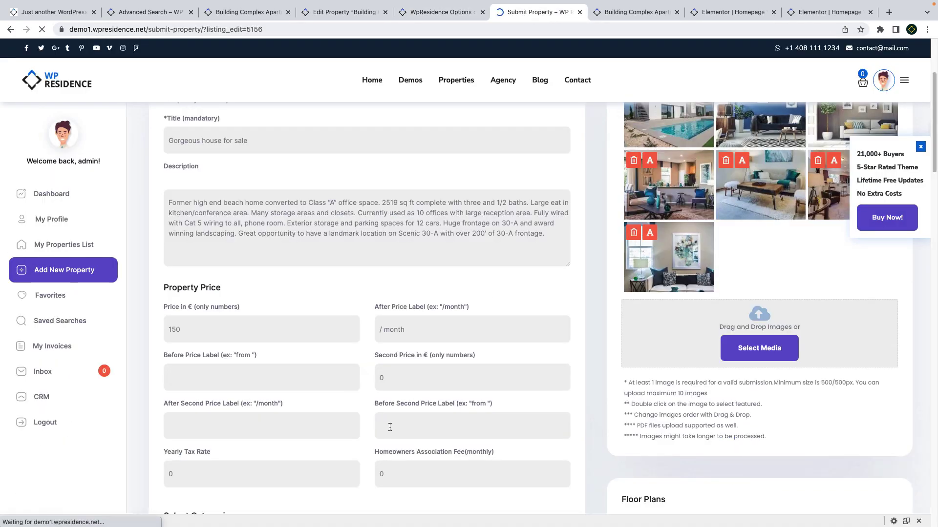
pyautogui.click(272, 429)
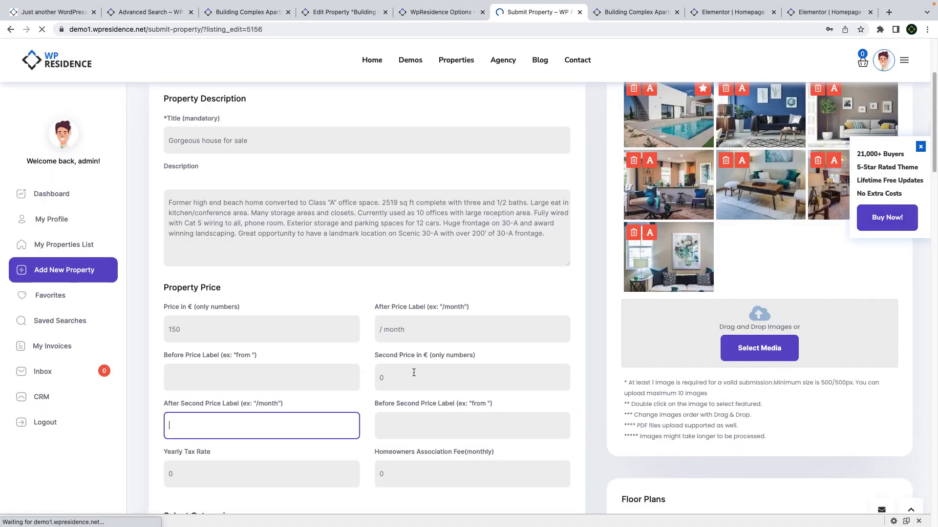
pyautogui.click(431, 377)
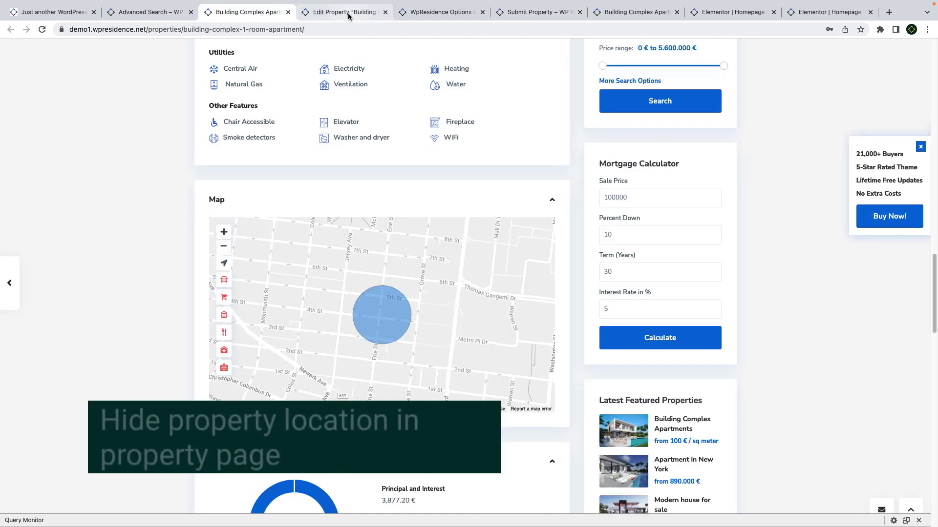
# Step: In the property's Edit screen, open Address and Map Location and scroll to Hide Map Marker
pyautogui.click(349, 14)
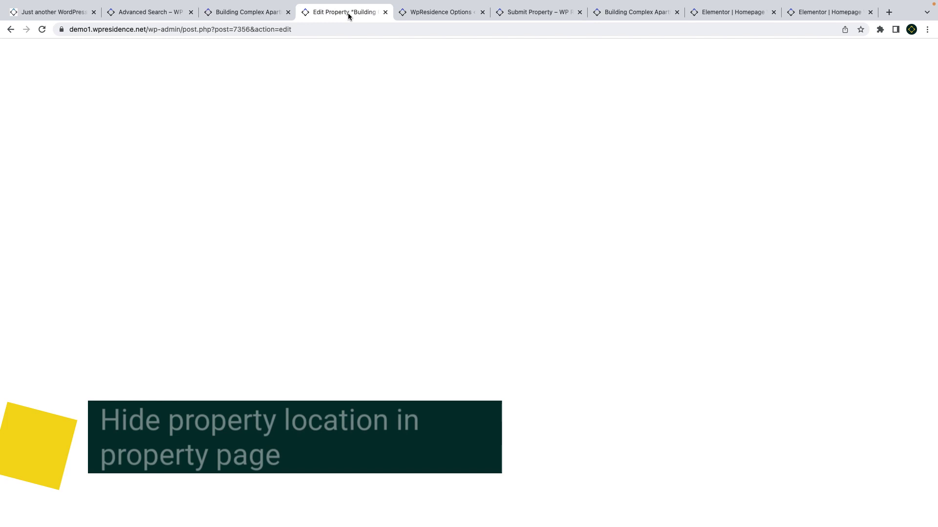
pyautogui.click(205, 328)
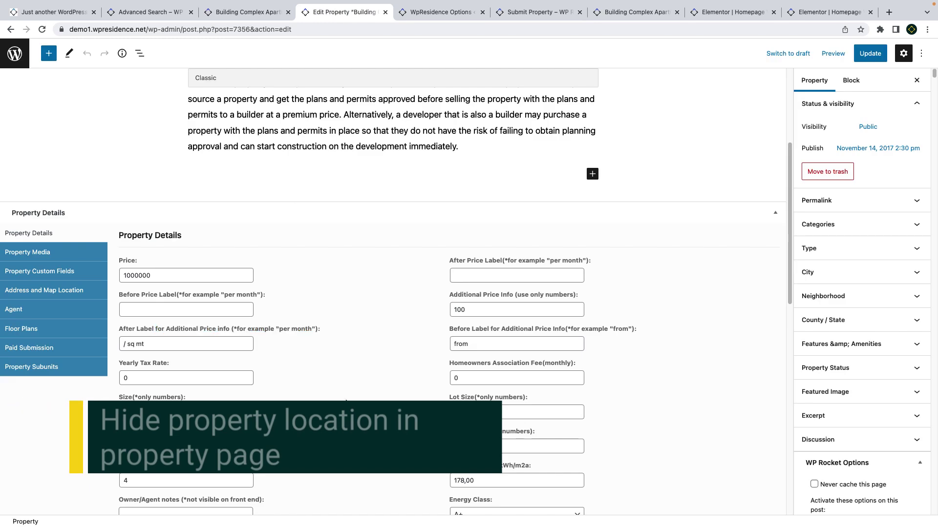
pyautogui.click(37, 292)
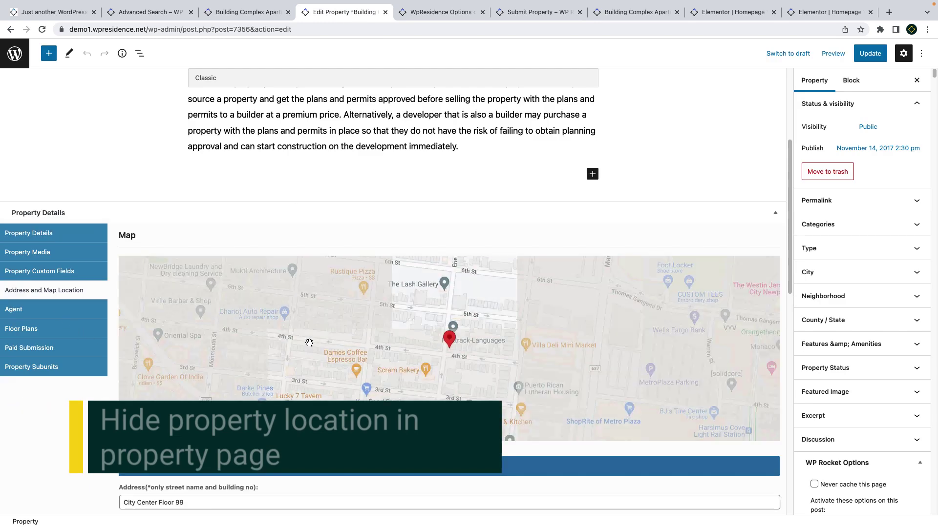
pyautogui.scroll(-5, 307, 342)
pyautogui.scroll(-2, 156, 381)
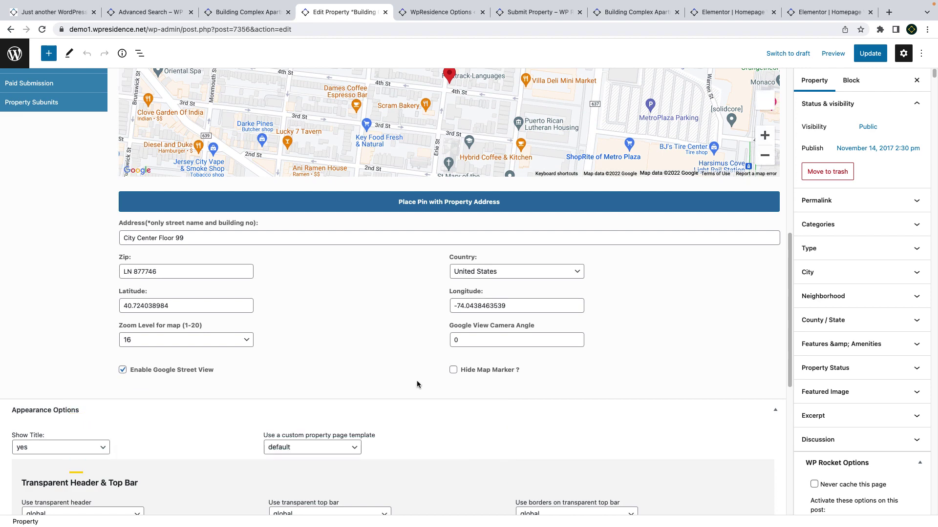
# Step: Turn the property page Show Map option off and back on
pyautogui.hotkey('ctrl', 'Tab')
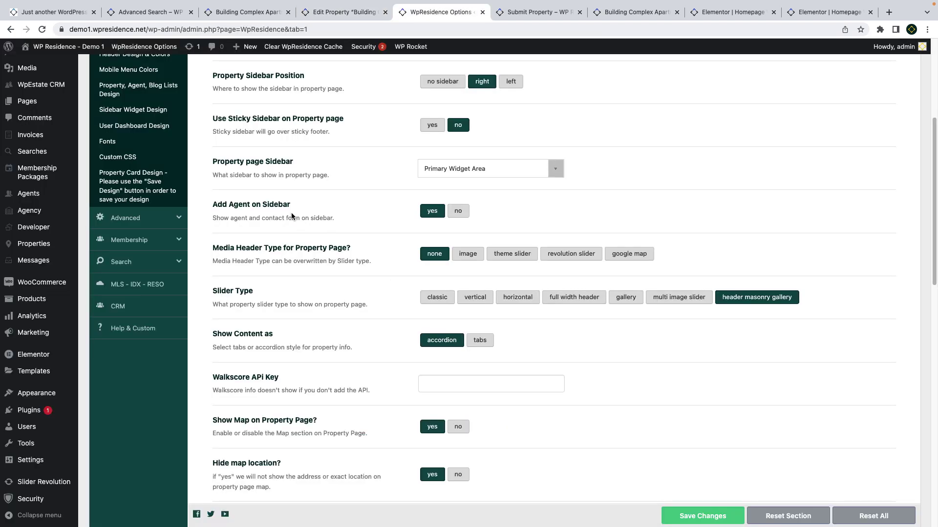
pyautogui.scroll(-3, 327, 316)
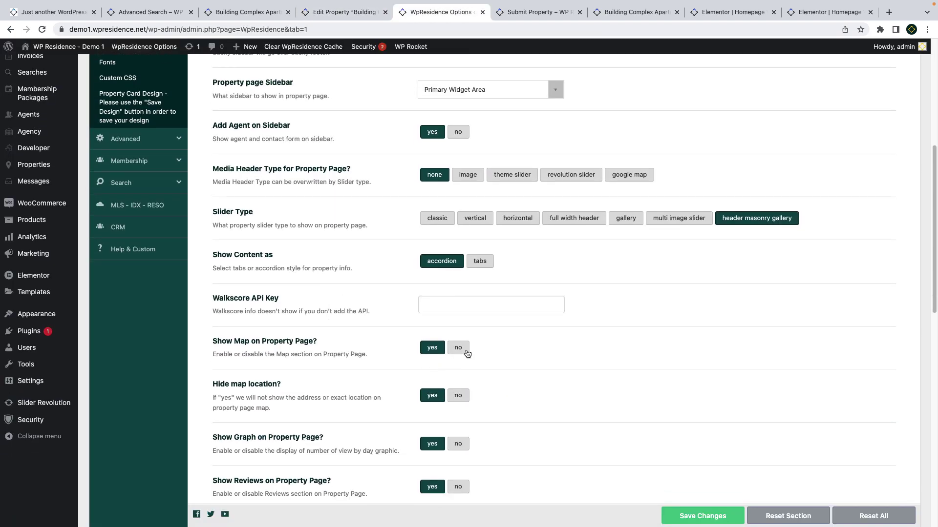
pyautogui.click(463, 350)
pyautogui.click(436, 353)
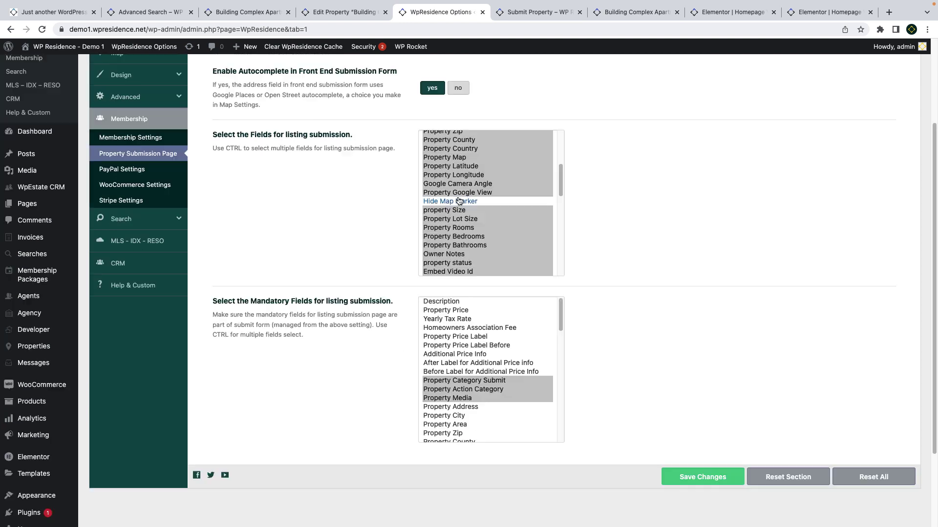
# Step: Add Hide Map Marker to the Property Submission Page fields, save, and reload the submission form
pyautogui.keyDown('ctrl'); pyautogui.click(450, 201); pyautogui.keyUp('ctrl')
pyautogui.click(706, 477)
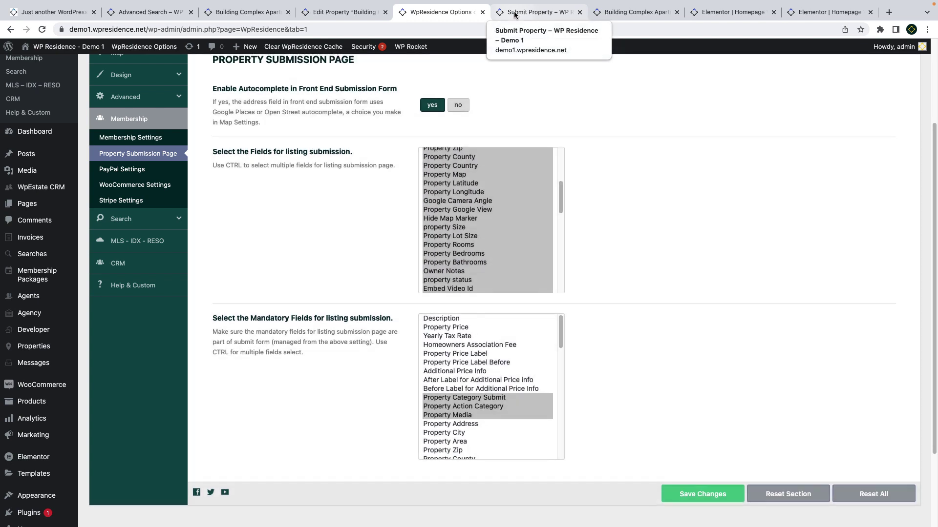
pyautogui.click(514, 13)
pyautogui.click(42, 29)
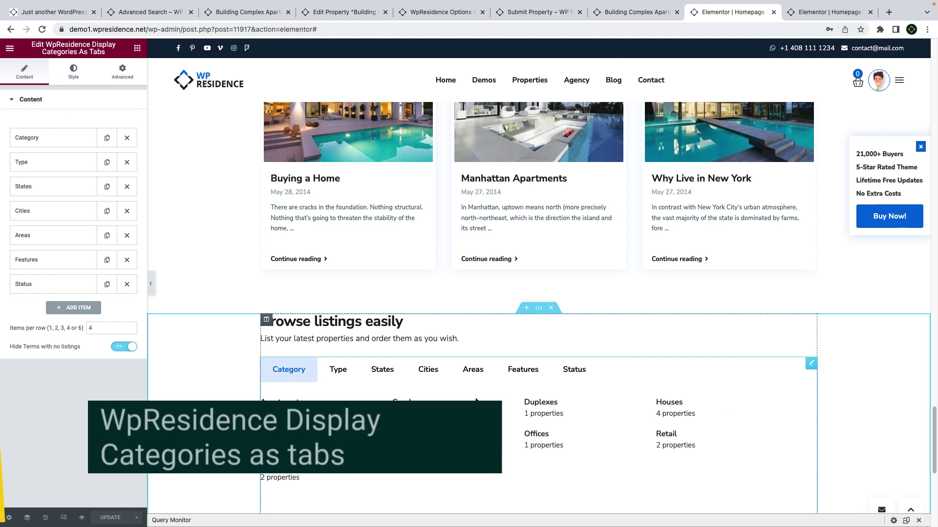
# Step: Move the Status tab to third place, after Type, in the category tabs widget
pyautogui.moveTo(110, 55); pyautogui.dragTo(58, 45)
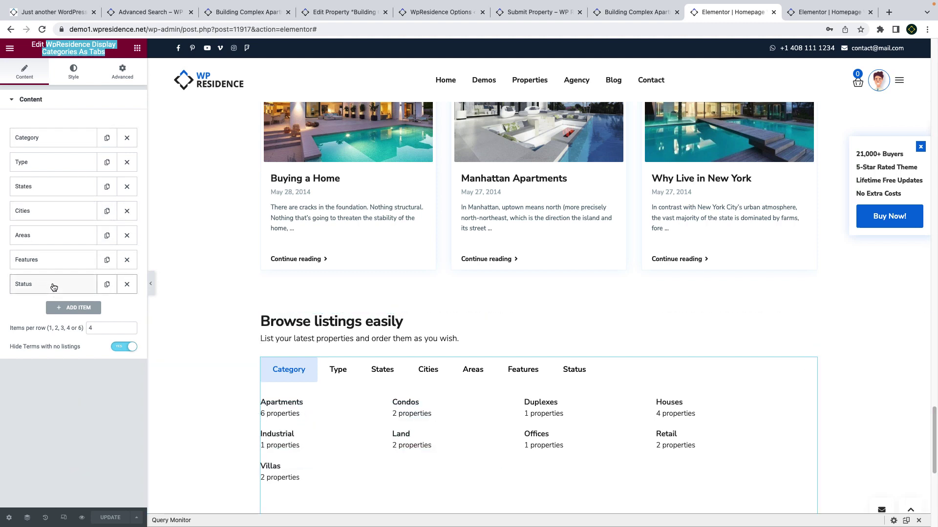
pyautogui.moveTo(54, 287); pyautogui.dragTo(59, 188)
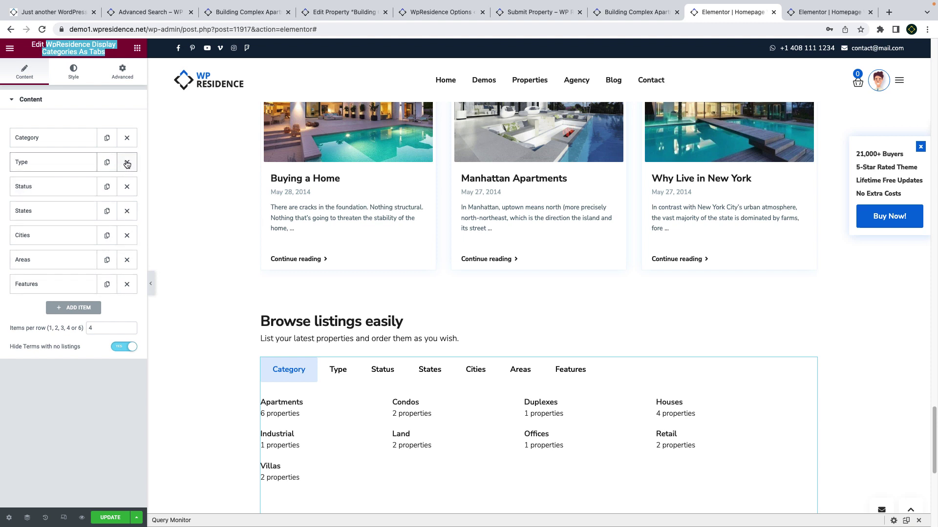
pyautogui.click(73, 162)
# Step: Enter 6 in the Type tab's settings and set Hide Terms with no listings to NO
pyautogui.write('6')
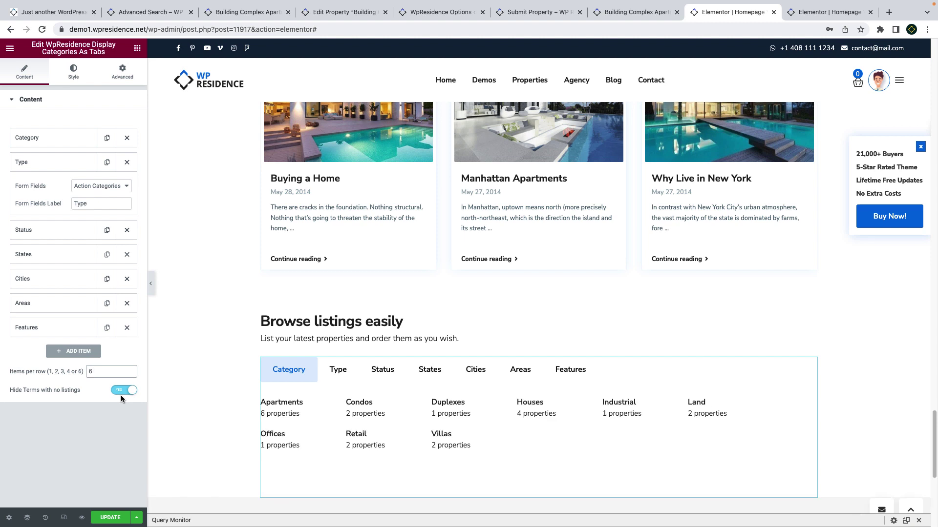
pyautogui.click(122, 393)
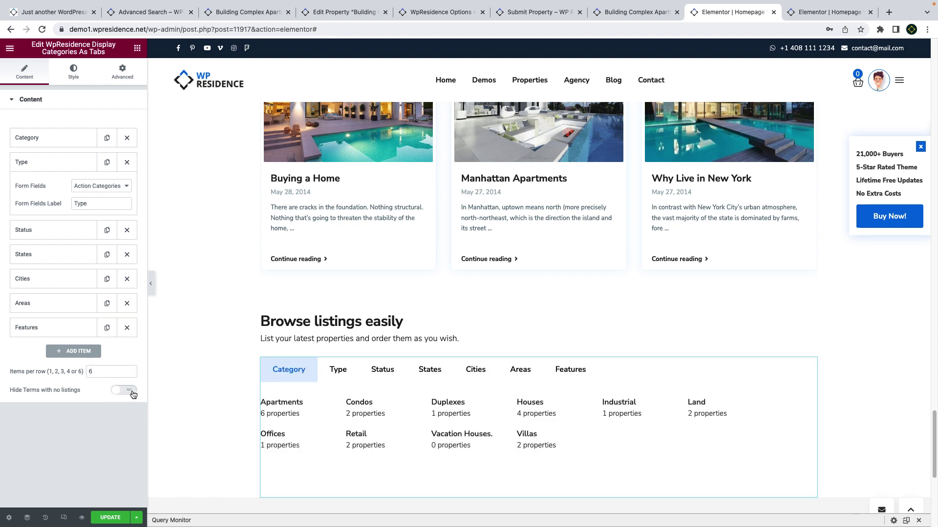
pyautogui.click(79, 82)
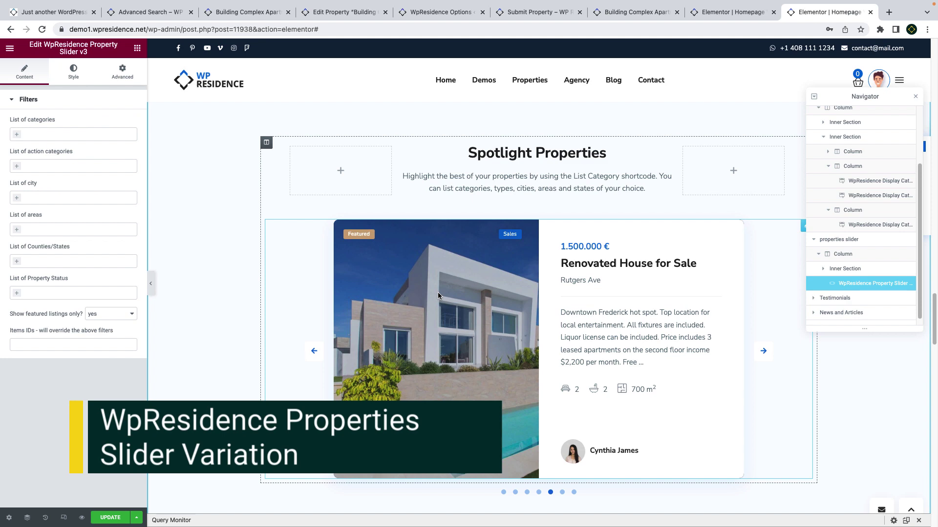
# Step: Step the slider back two properties and review its category, city and listing-ID filters
pyautogui.click(314, 351)
pyautogui.click(314, 351)
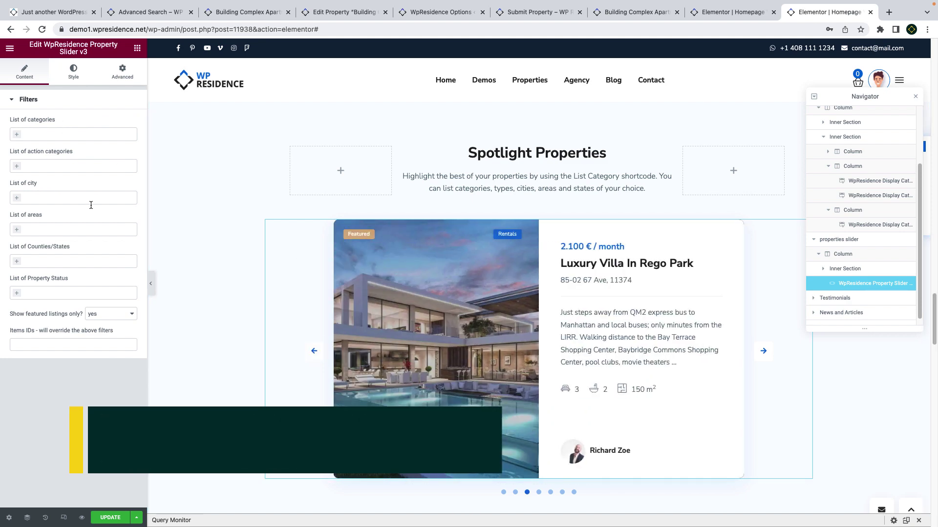
pyautogui.click(68, 134)
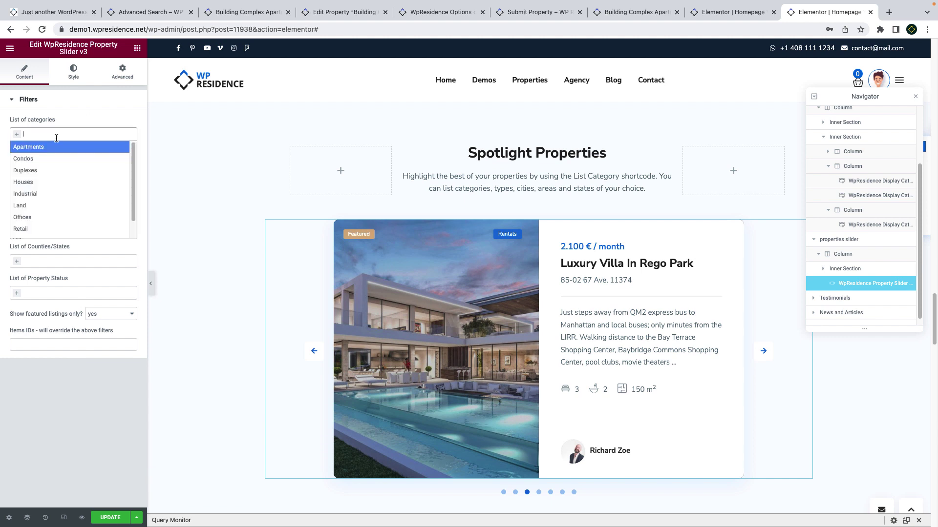
pyautogui.click(62, 119)
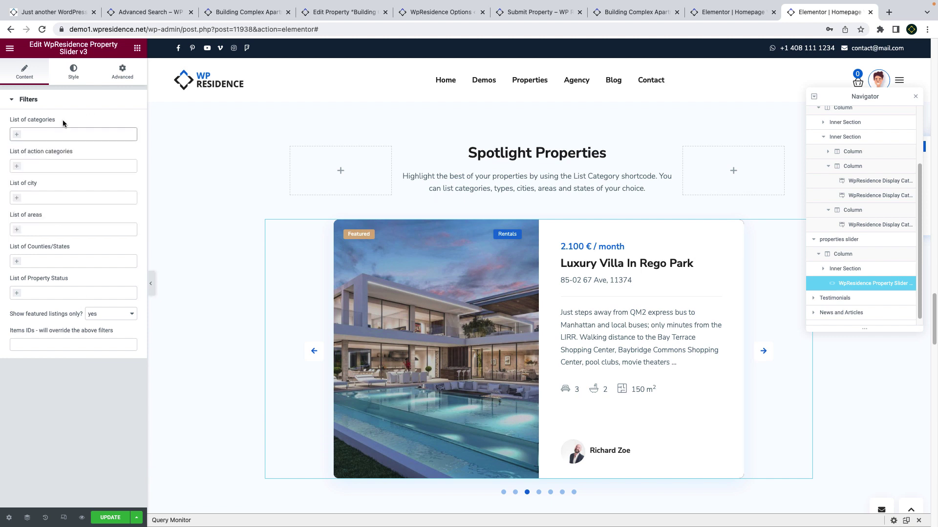
pyautogui.click(53, 199)
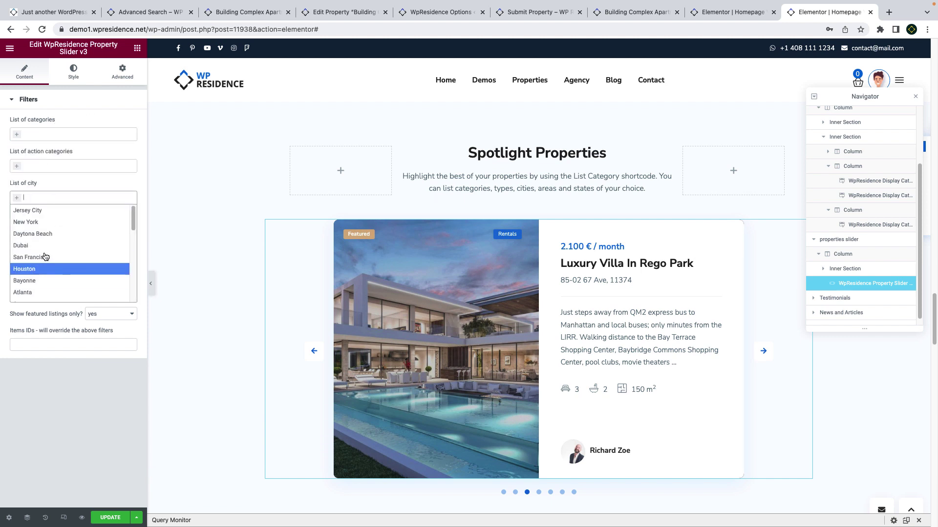
pyautogui.click(54, 181)
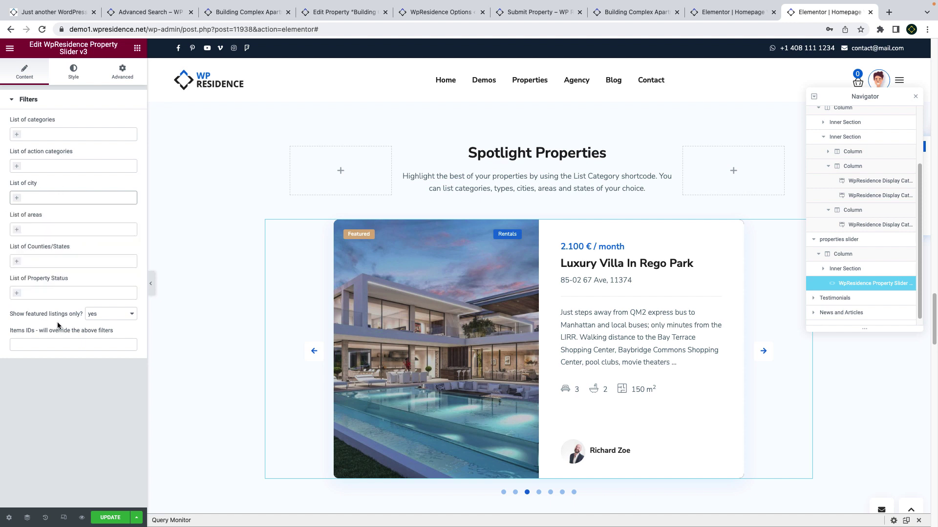
pyautogui.click(48, 345)
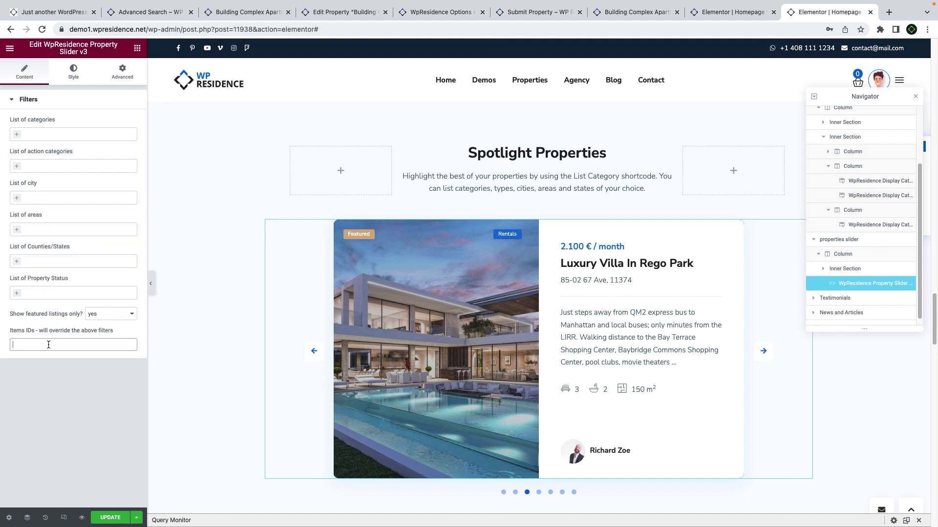
pyautogui.click(69, 78)
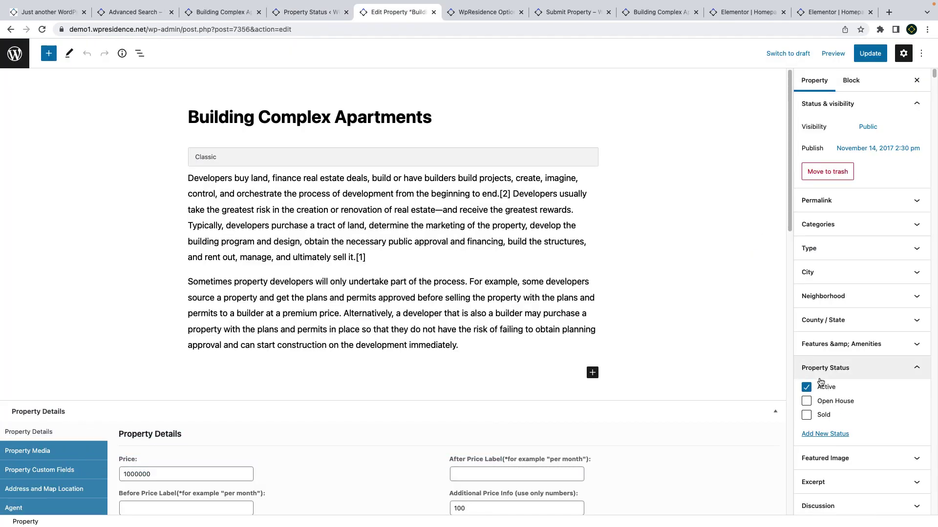
# Step: Change Building Complex Apartments' property status from Active to Sold and update it
pyautogui.click(806, 387)
pyautogui.click(806, 416)
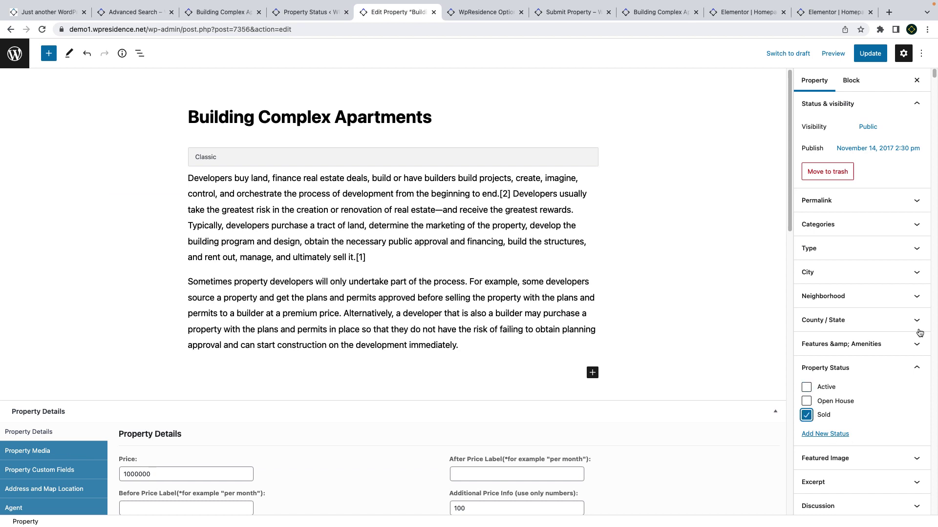
pyautogui.click(874, 59)
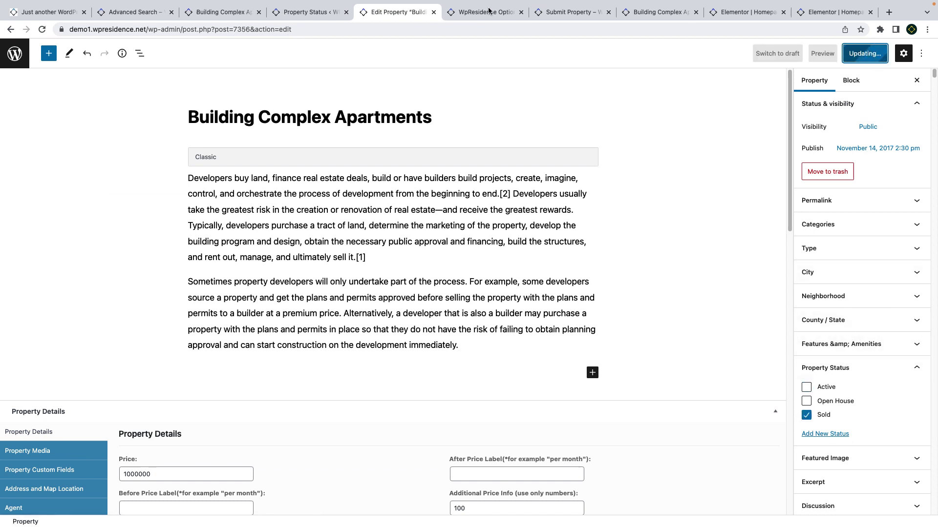
# Step: In WpResidence Sold Listings options, keep sold items shown, set the mark-as-sold status to Sold, and save
pyautogui.click(463, 15)
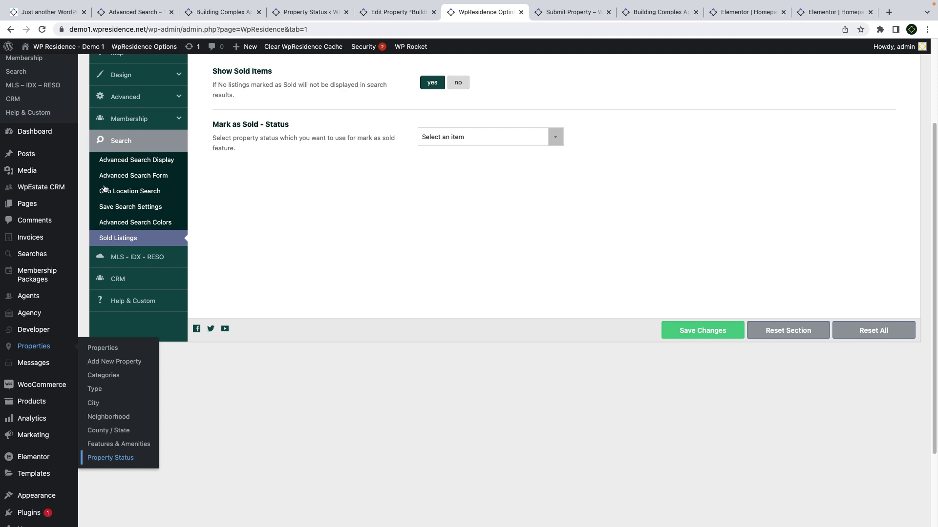
pyautogui.scroll(3, 104, 188)
pyautogui.click(457, 158)
pyautogui.click(431, 158)
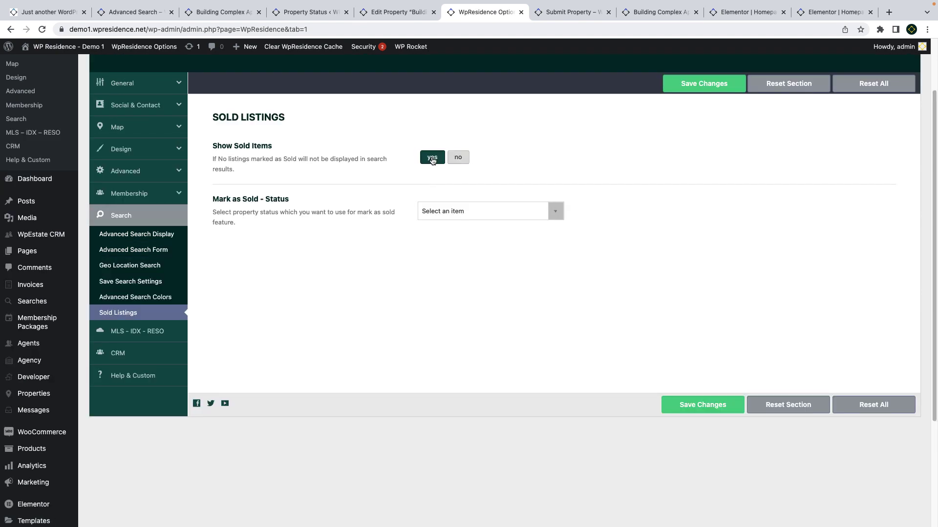
pyautogui.click(476, 214)
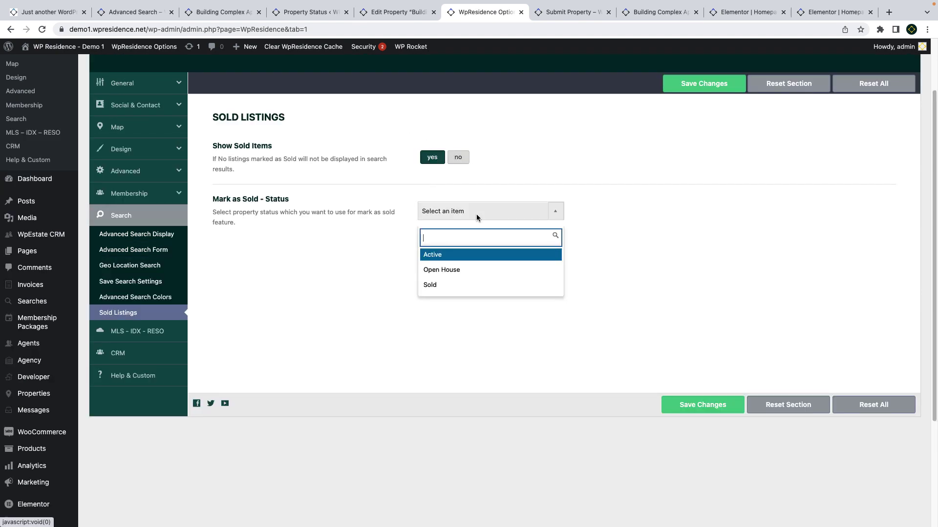
pyautogui.click(453, 283)
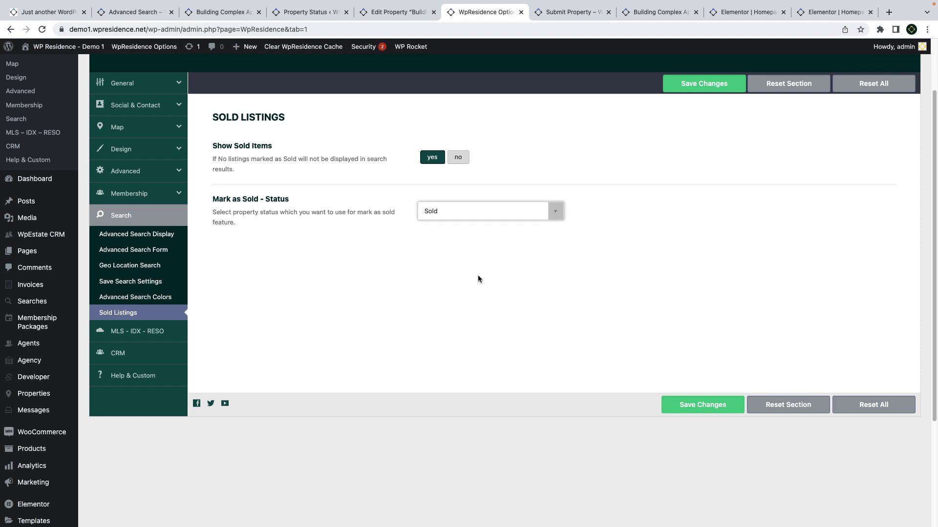
pyautogui.click(698, 406)
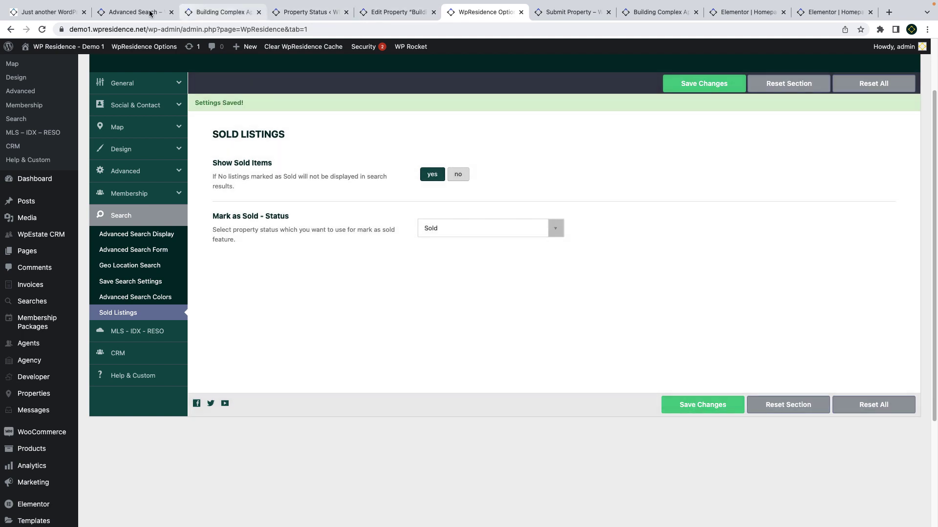
# Step: On the Advanced Search page, filter the Cities dropdown to Jersey City
pyautogui.click(150, 13)
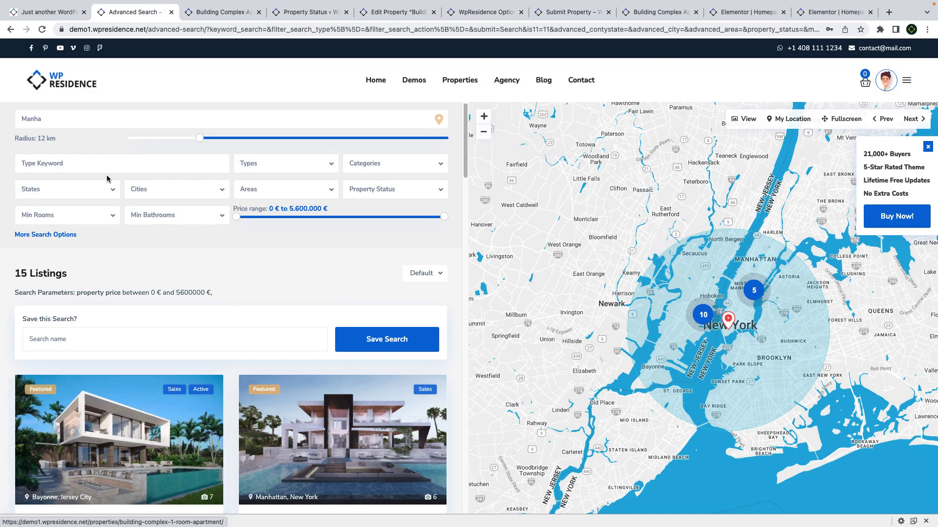
pyautogui.click(161, 190)
pyautogui.click(162, 232)
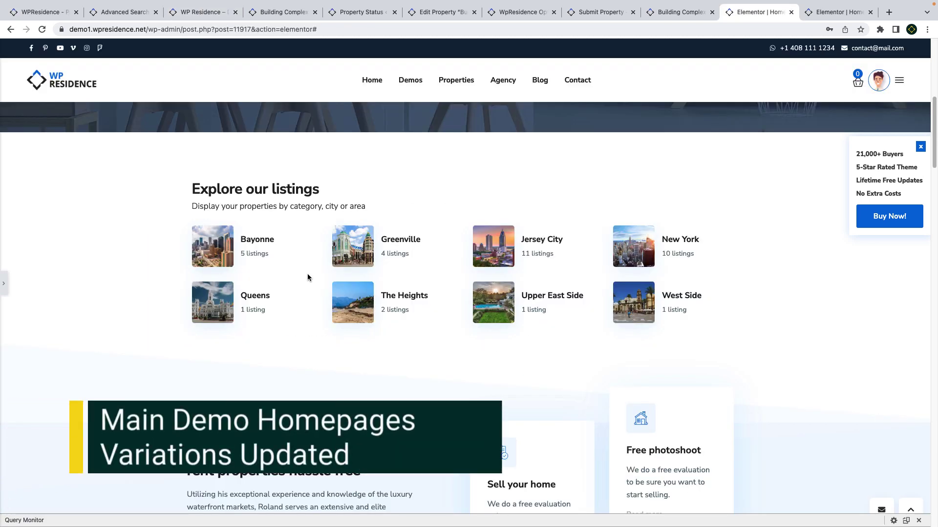
# Step: Scroll down the homepage through its updated sections to Our Latest Properties
pyautogui.scroll(-5, 307, 277)
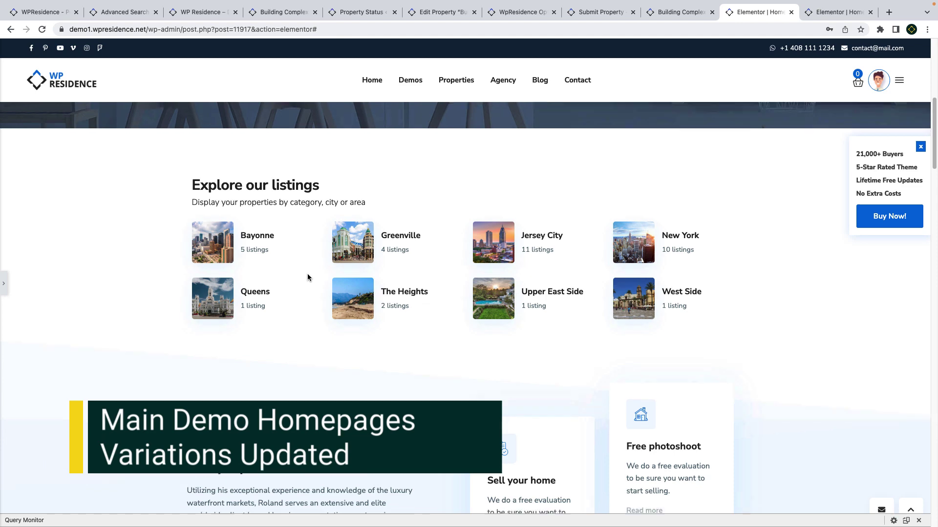
pyautogui.scroll(-7, 307, 277)
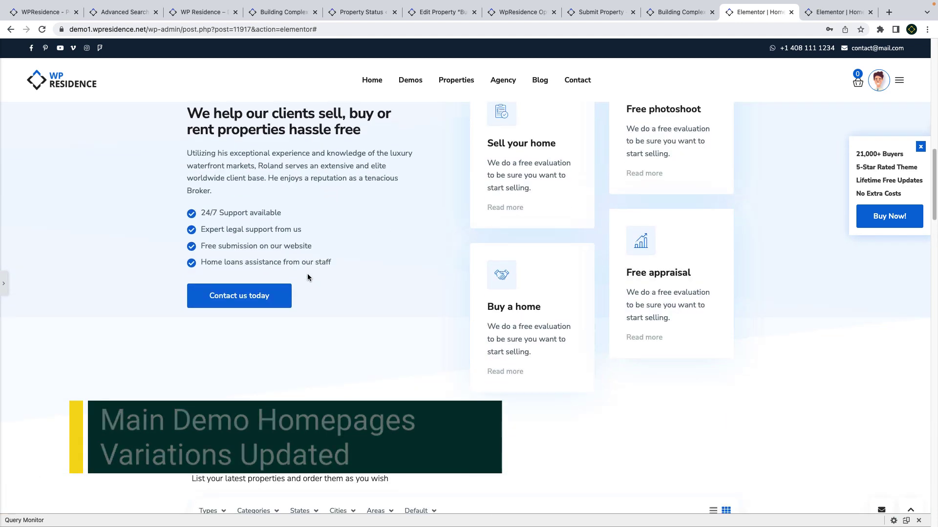
pyautogui.scroll(-1, 307, 276)
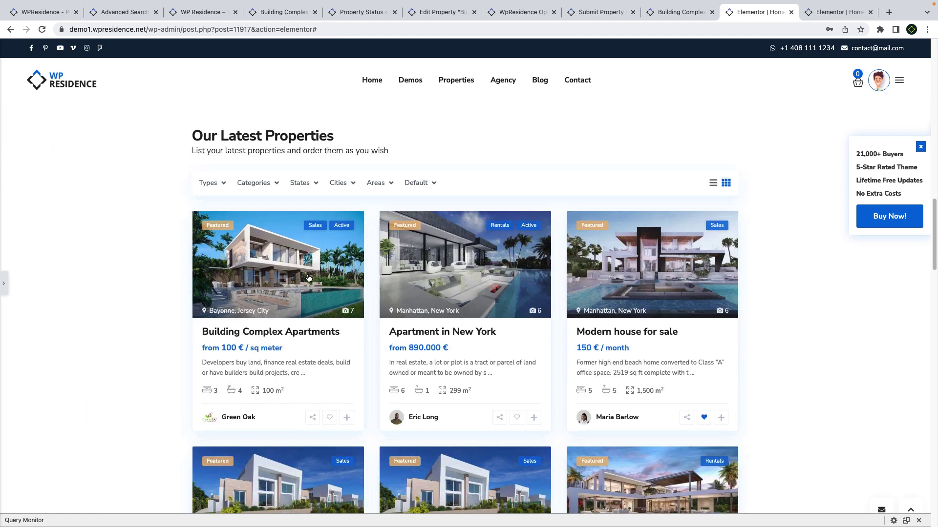
pyautogui.scroll(-5, 307, 276)
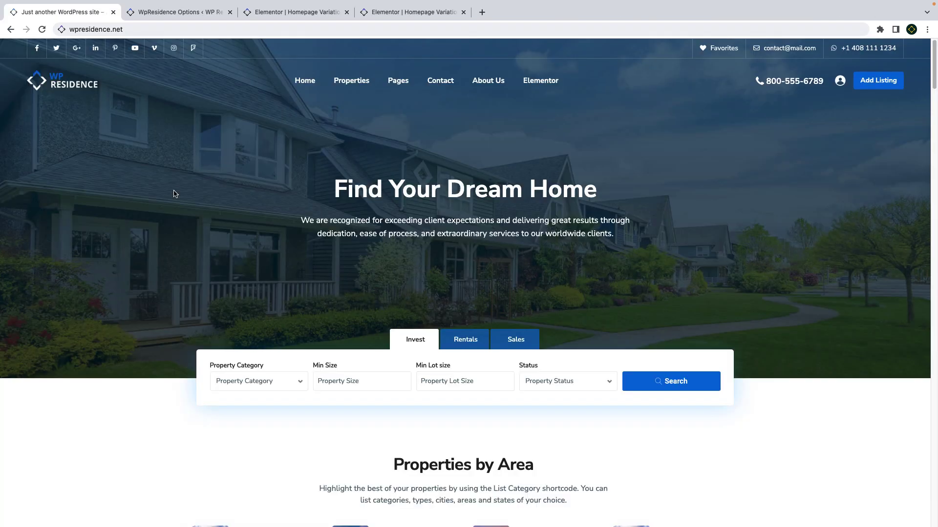